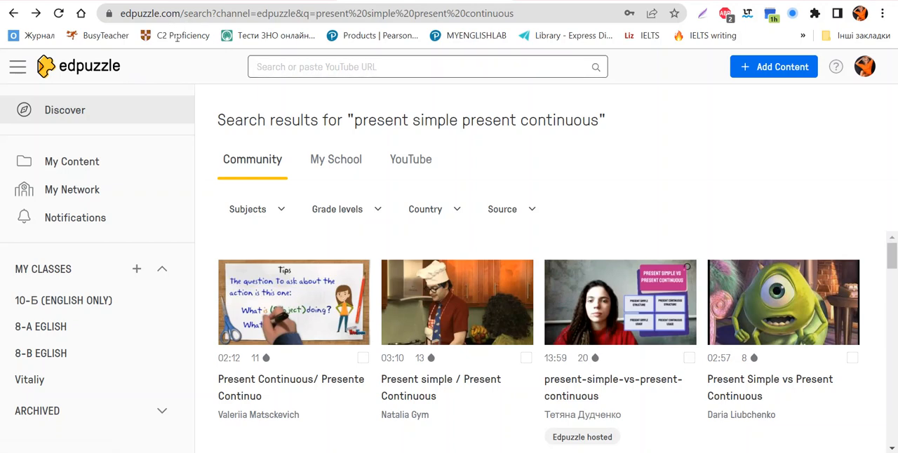
Step: Search the library for "present simple present continuous" and browse the Community results
click(356, 66)
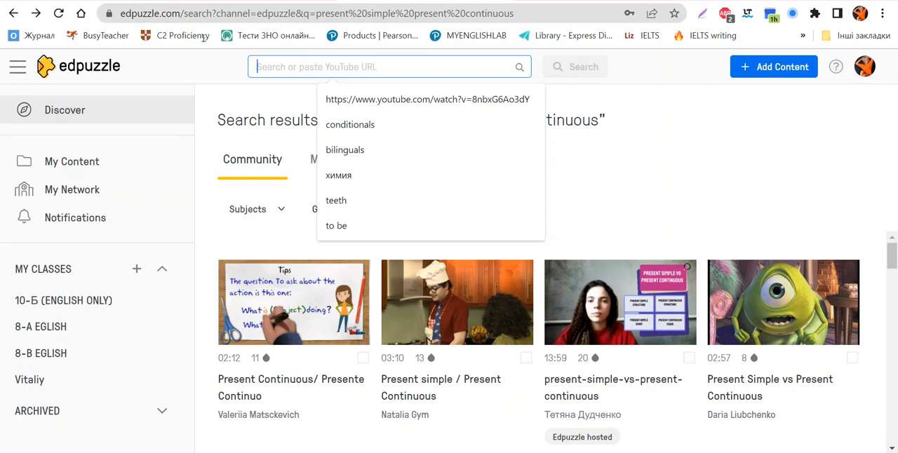
text(prese)
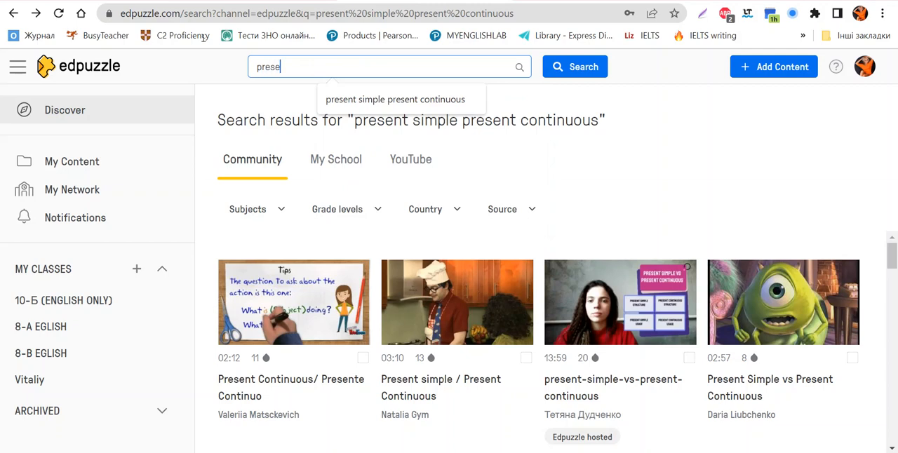
text(nt simple presen)
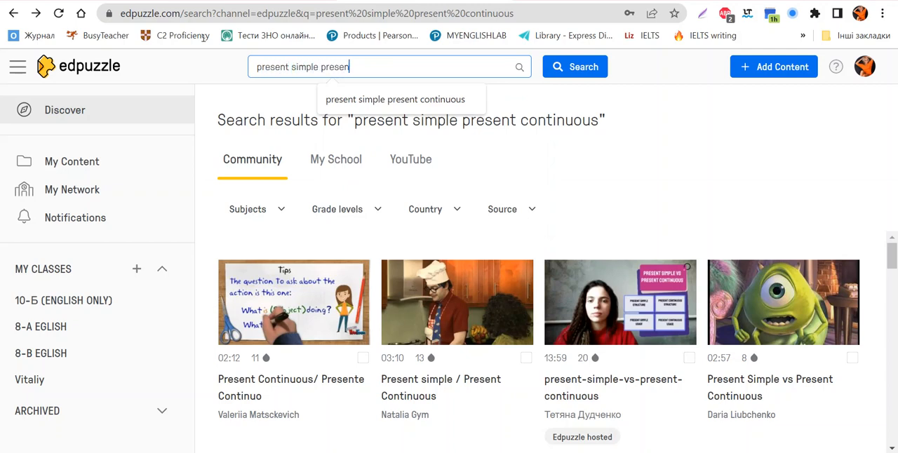
text(t continuous)
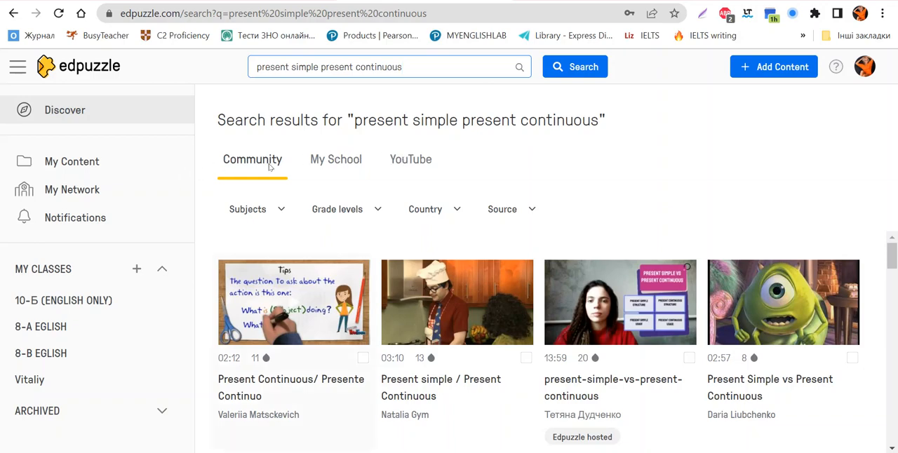
scroll(347, 233, down, 15)
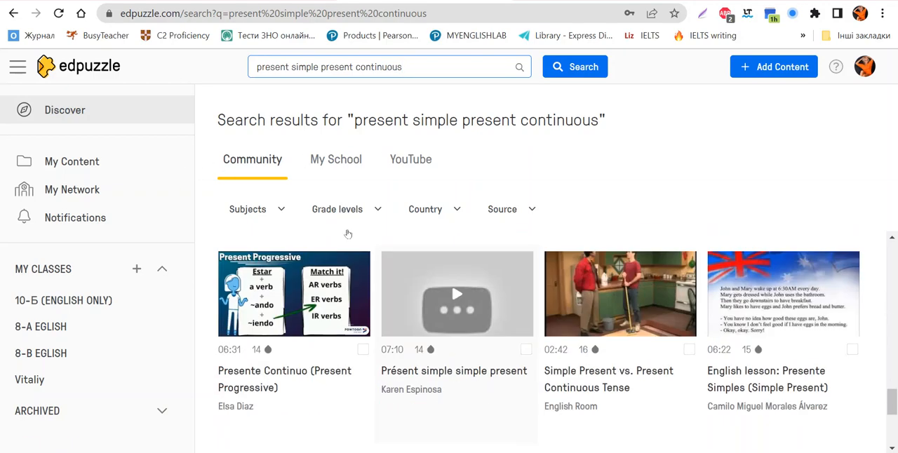
scroll(351, 237, up, 12)
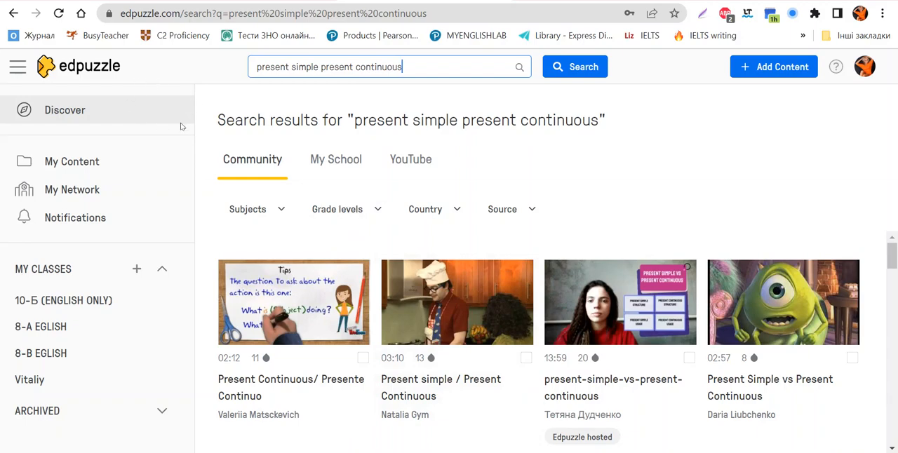
Step: View the My School and YouTube results for the same search
click(336, 159)
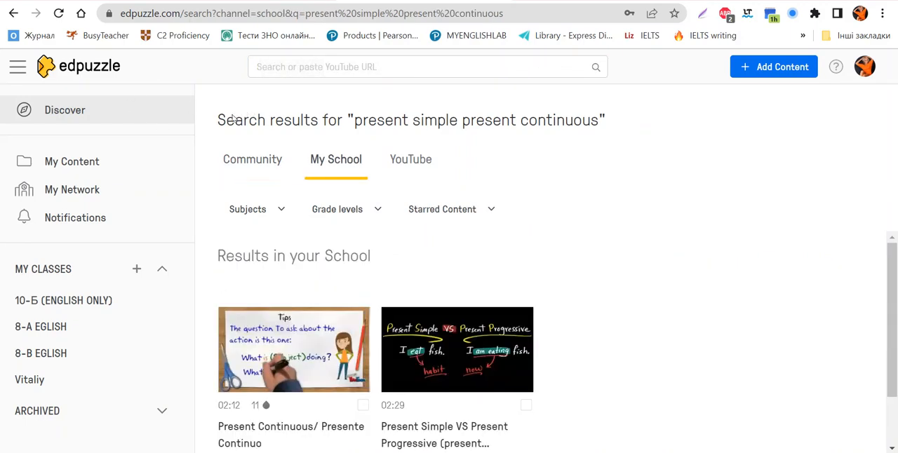
click(411, 159)
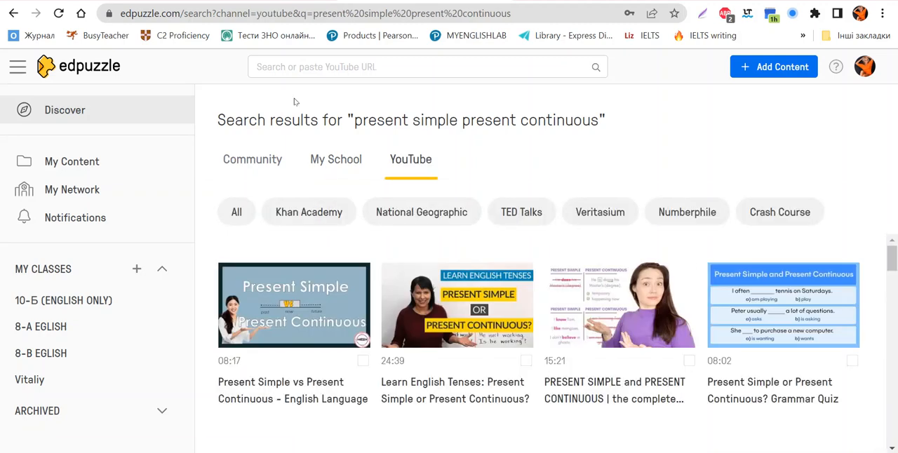
Step: Open the preview of the Community video "Present simple / Present Continuous" and look through its video events
click(172, 101)
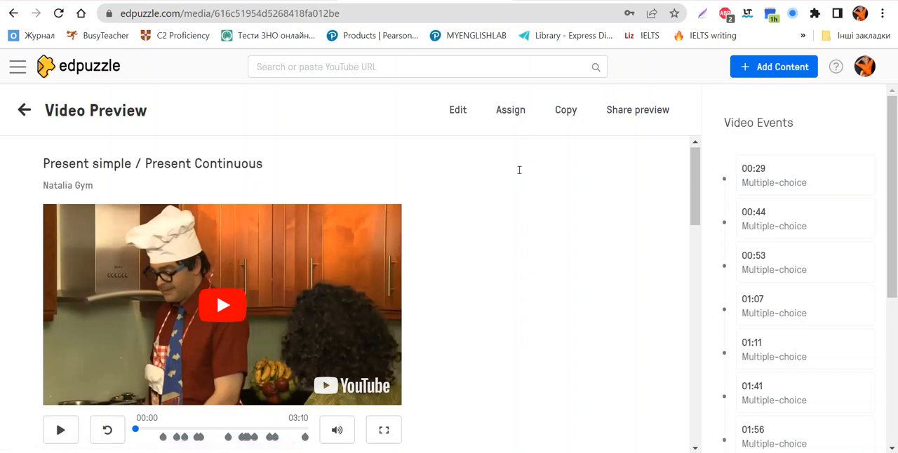
scroll(533, 196, down, 4)
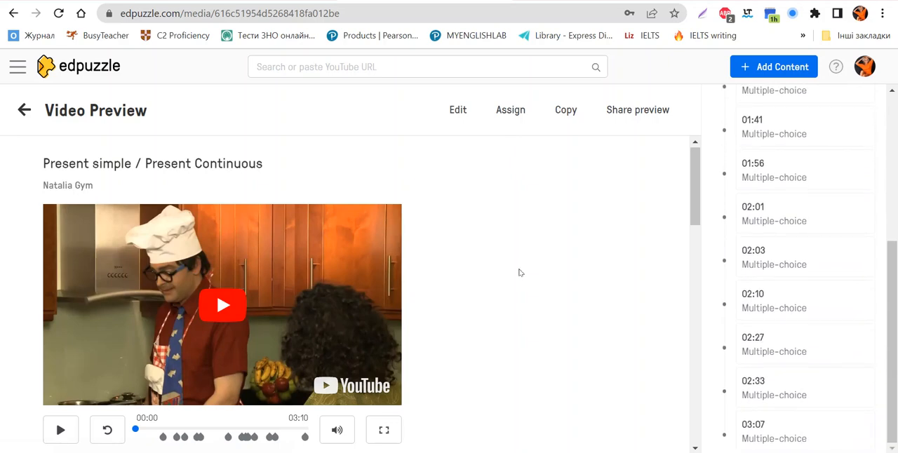
scroll(520, 259, up, 5)
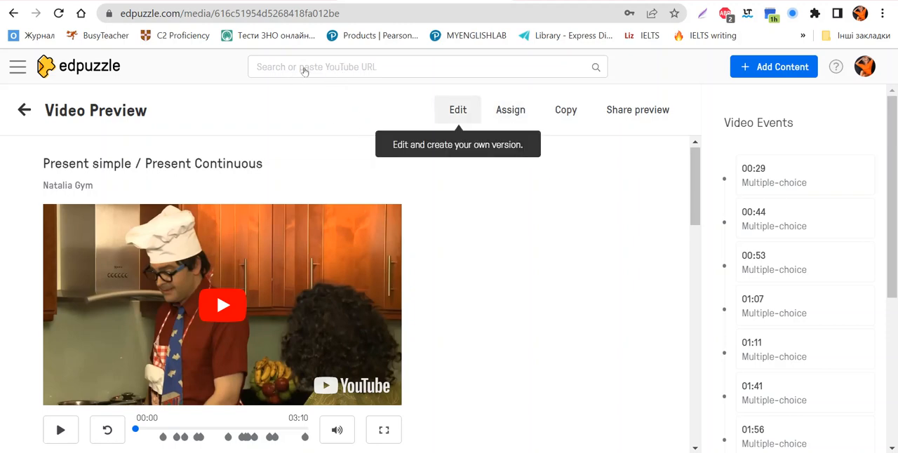
Step: Return to the Community results, preview "Present Continuous/ Presente Continuo" and open it in the editor
click(17, 68)
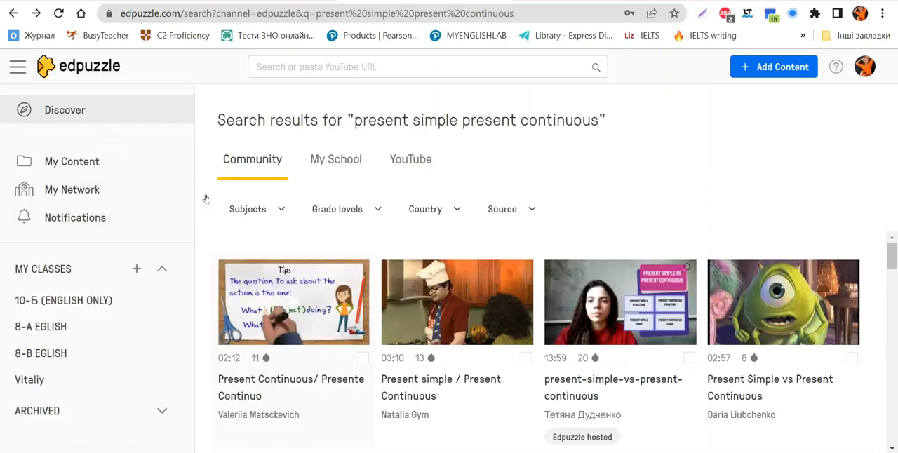
click(194, 201)
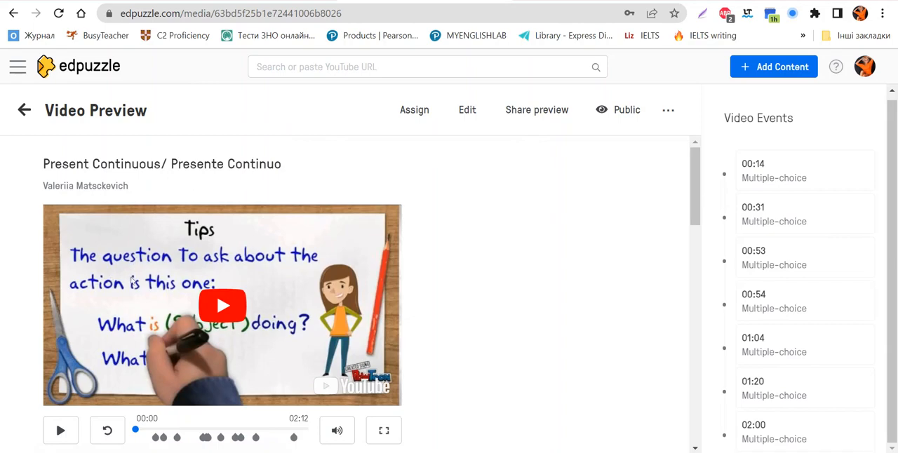
click(467, 109)
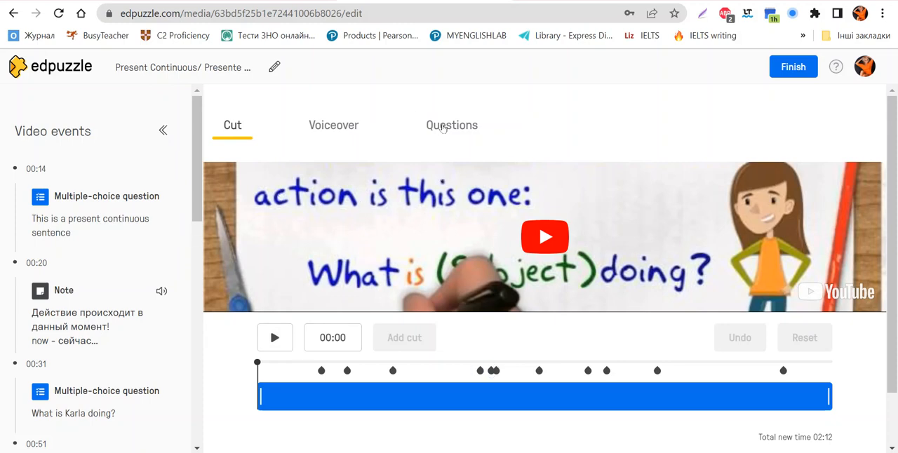
Step: Try to cut the video's opening up to 00:16, then decline the cut to keep the video events
click(171, 239)
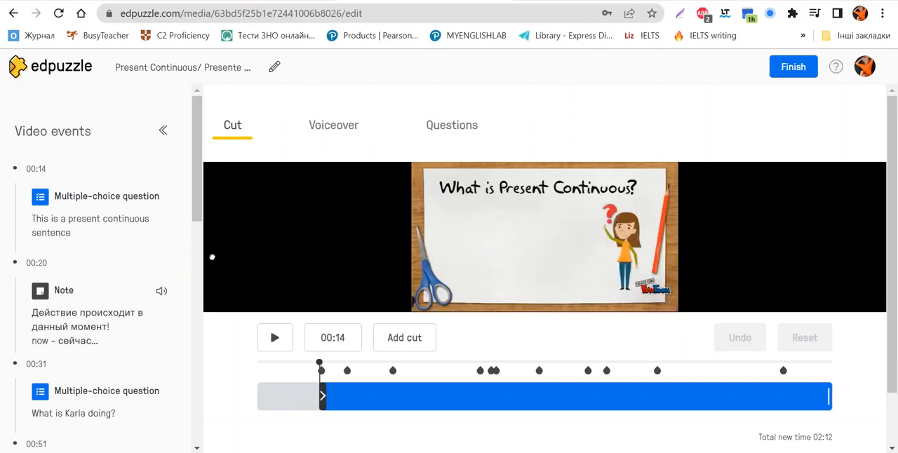
drag(331, 396, 331, 396)
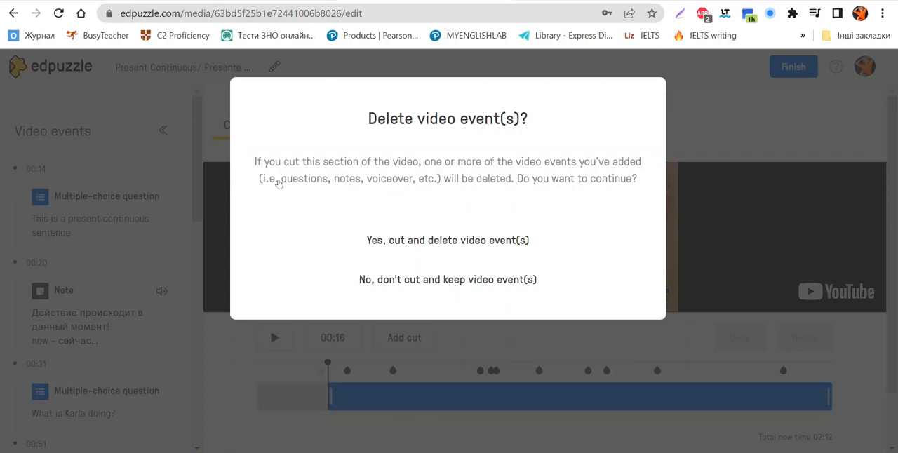
click(421, 279)
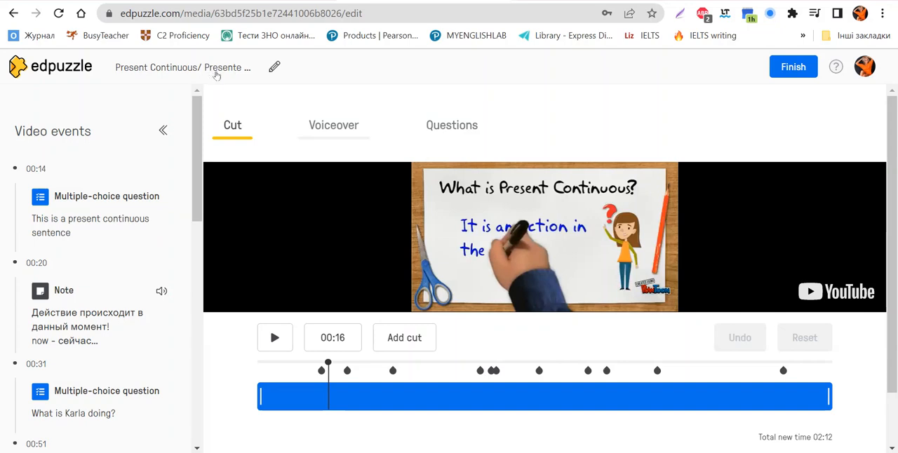
Step: Check the Voiceover section, switch to the Questions section and look through the list of video events
click(333, 125)
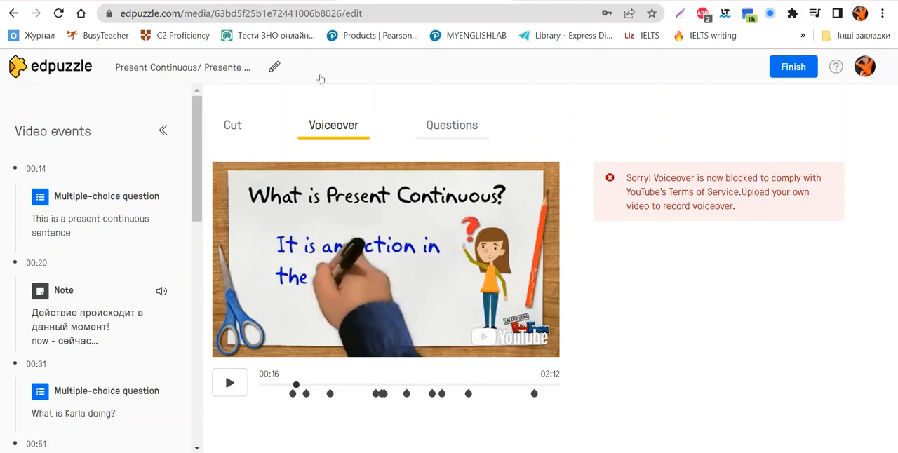
click(452, 124)
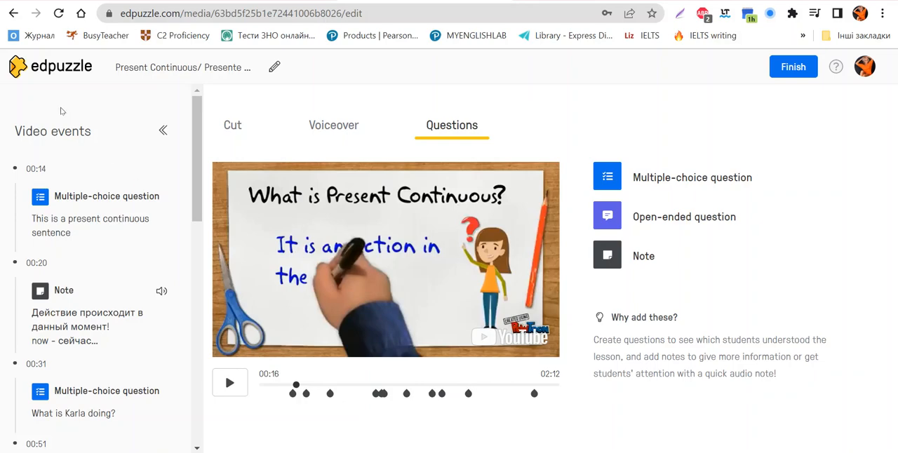
scroll(48, 131, down, 10)
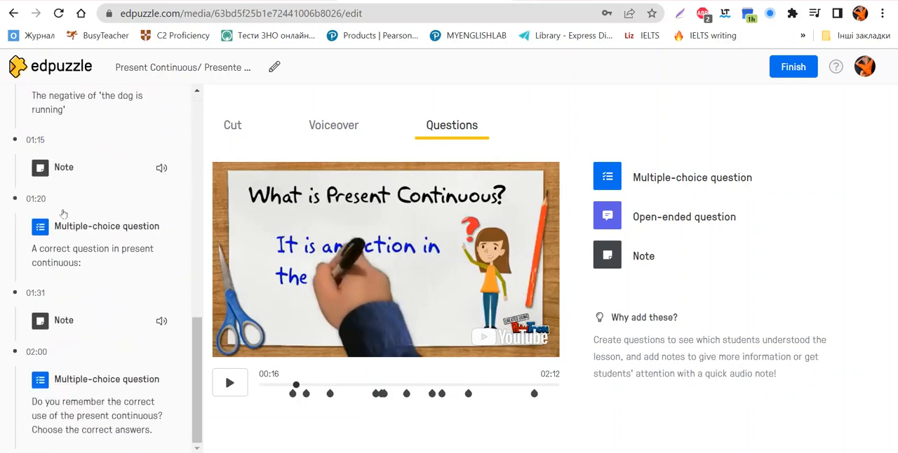
scroll(60, 212, up, 10)
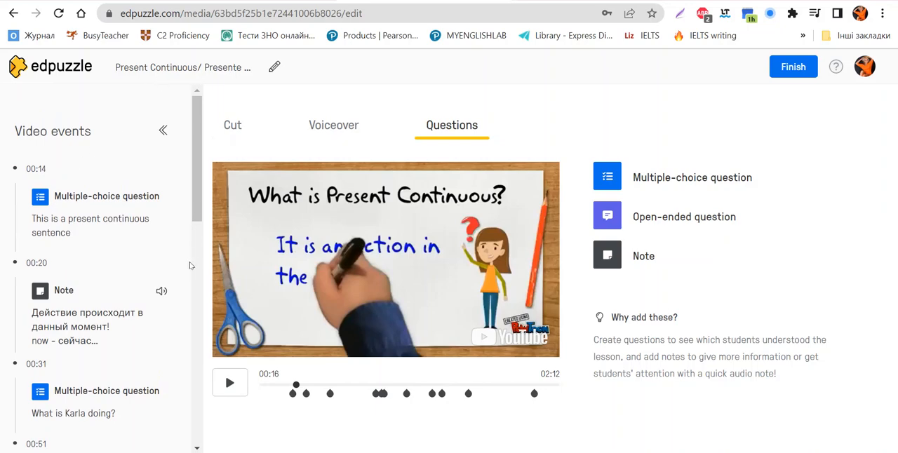
Step: Show the multiple-choice question at 00:14 and examine its answers and the options for adding events
click(293, 393)
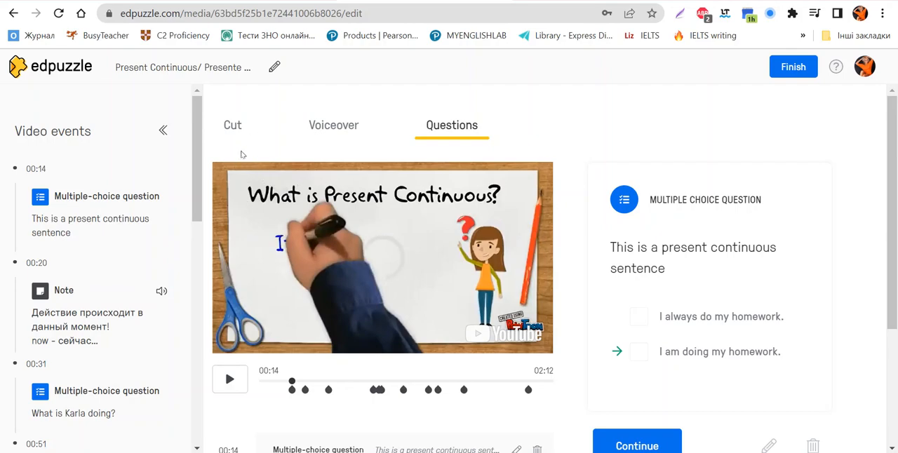
scroll(440, 198, down, 2)
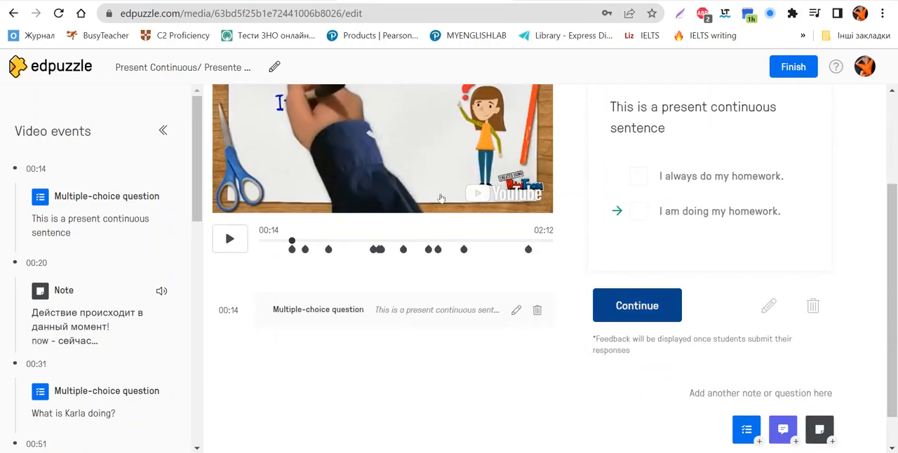
scroll(440, 198, up, 2)
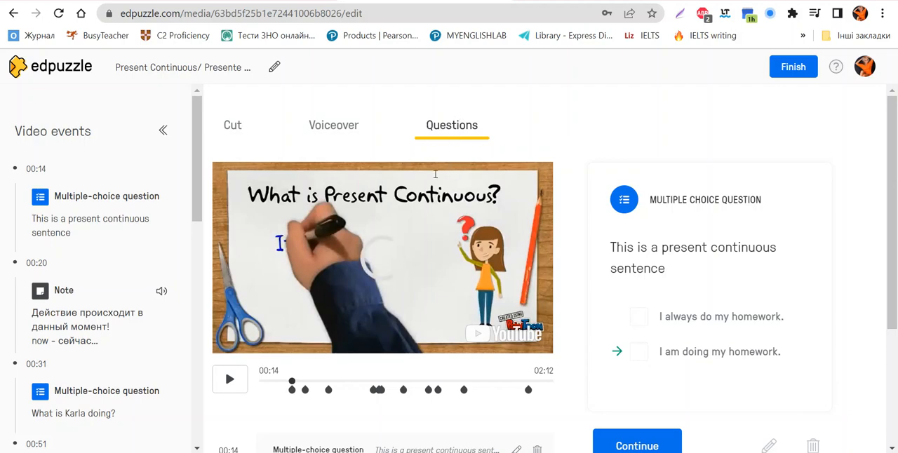
scroll(452, 176, down, 2)
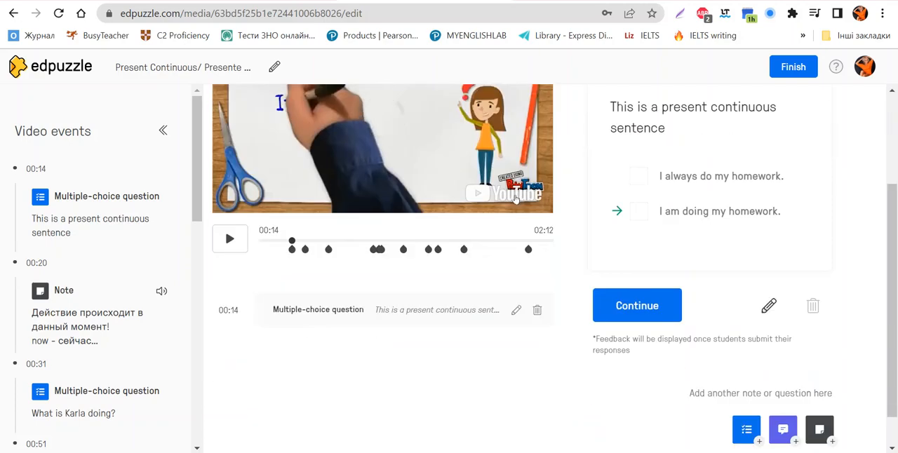
Step: Open the 00:14 question for editing, review its text and answer choices, and leave the question editor
click(517, 310)
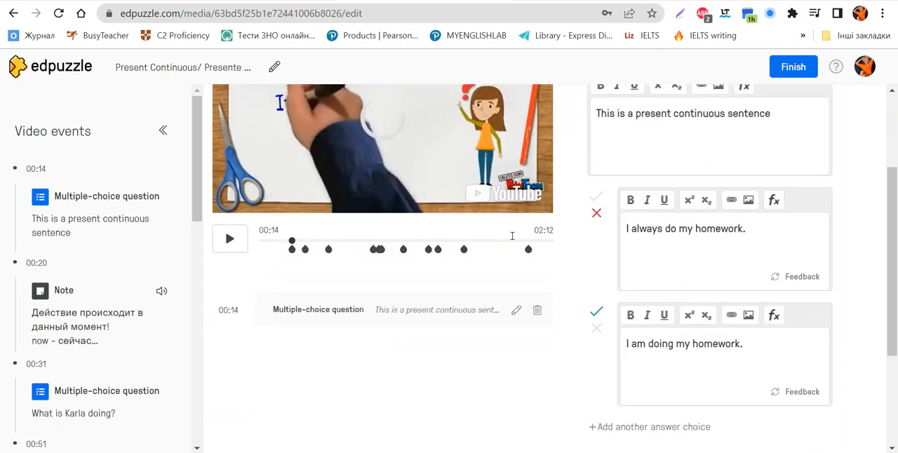
scroll(512, 235, up, 2)
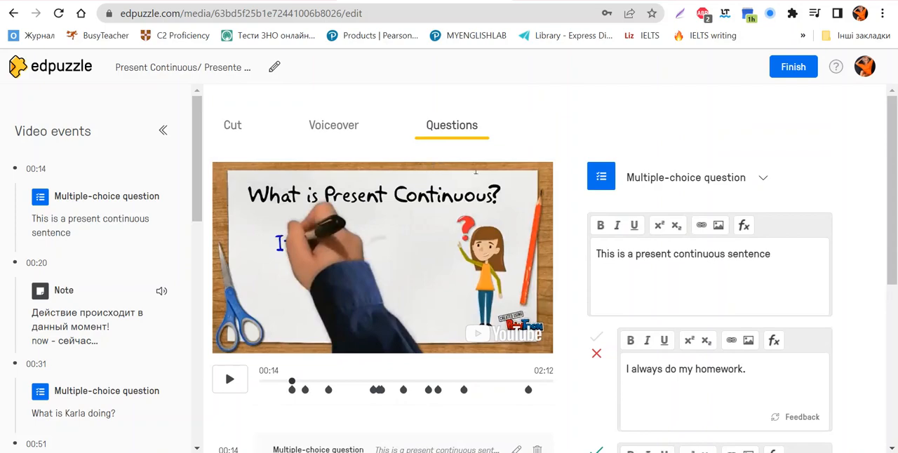
scroll(475, 170, down, 2)
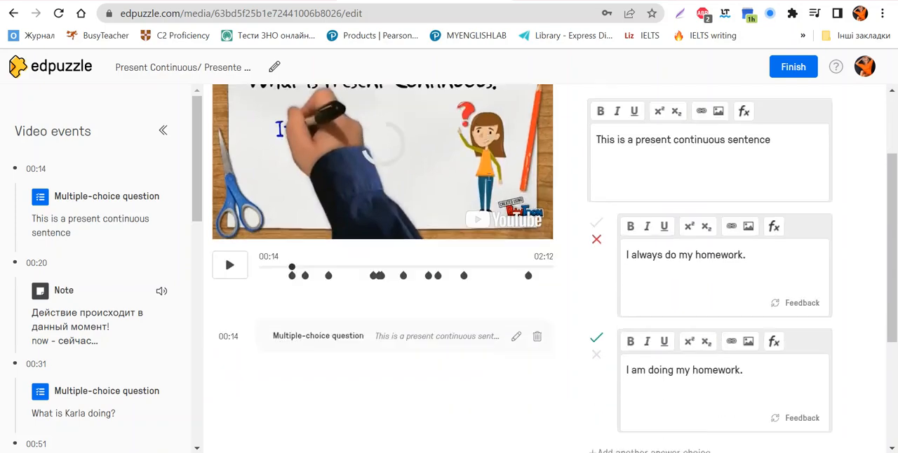
scroll(484, 175, down, 3)
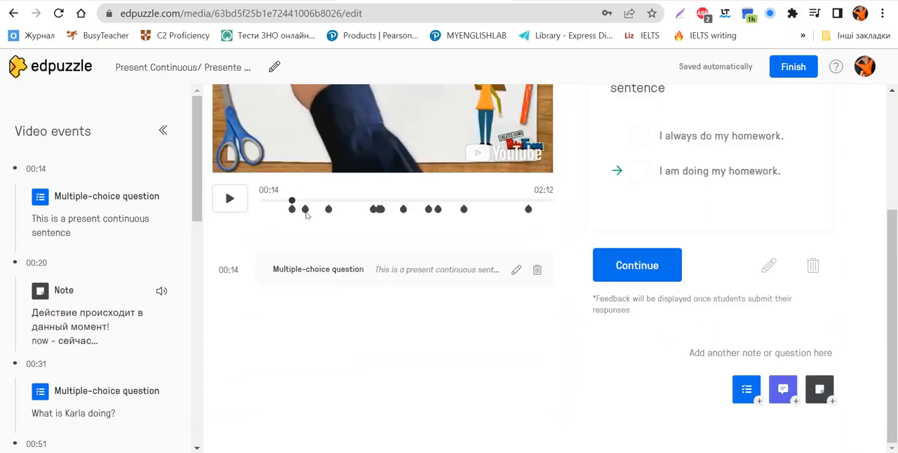
Step: View the note at 00:20 and the multiple-choice question at 00:31 on the timeline
scroll(204, 228, up, 2)
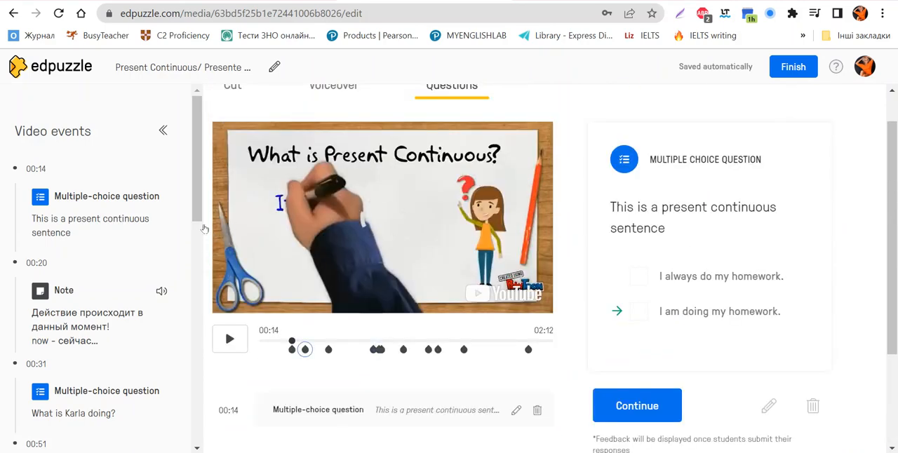
click(305, 349)
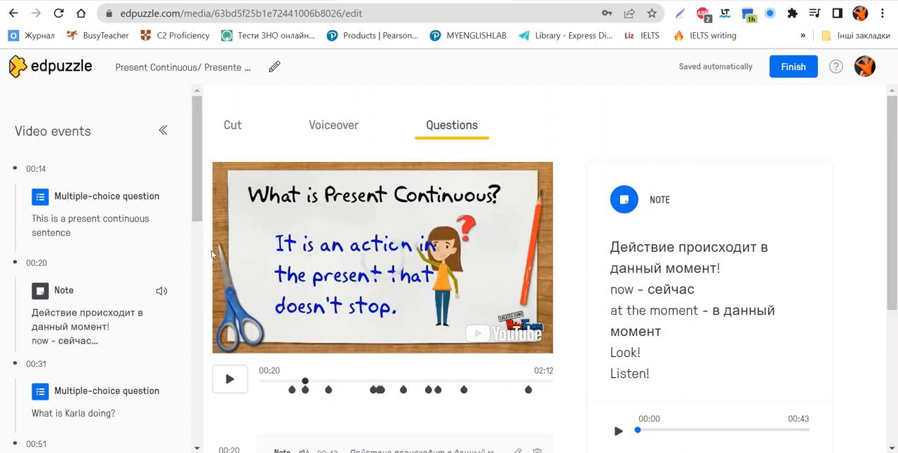
click(328, 389)
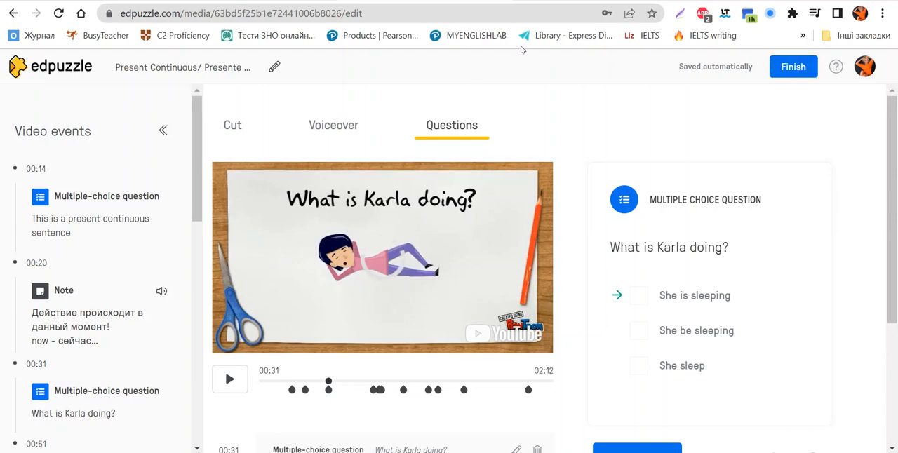
Step: Finish editing the video and return to the Discover page
click(792, 67)
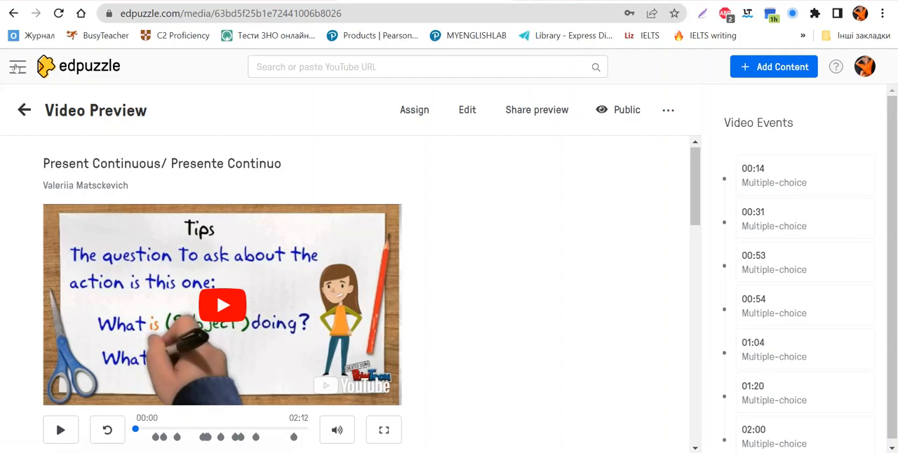
key(alt+Left)
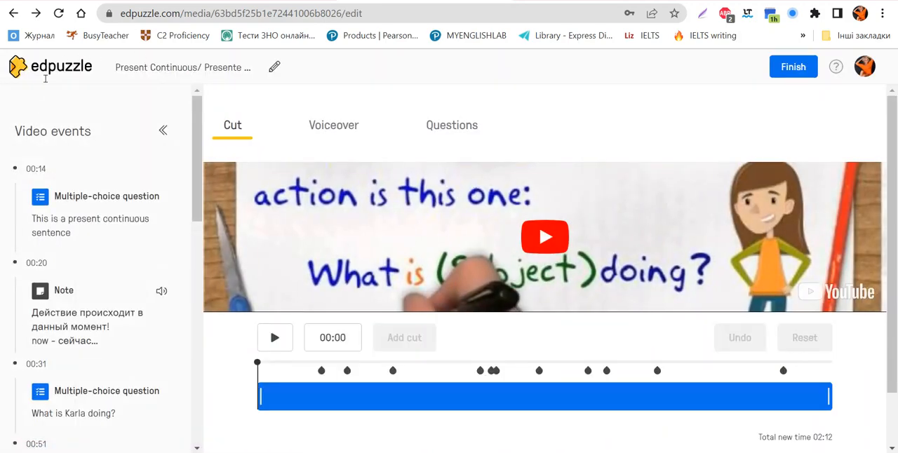
click(50, 65)
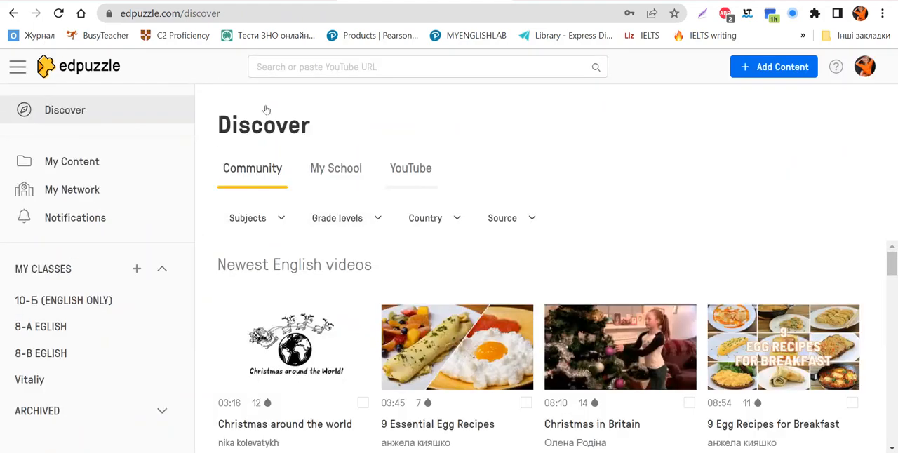
Step: Show the YouTube videos on the Discover page and search for "present simple present continuous"
click(411, 168)
click(392, 67)
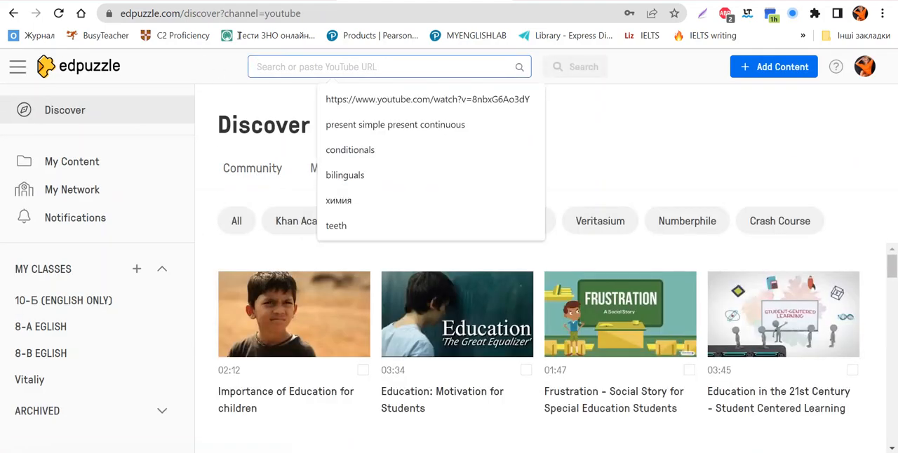
key(Down)
key(Down)
key(Return)
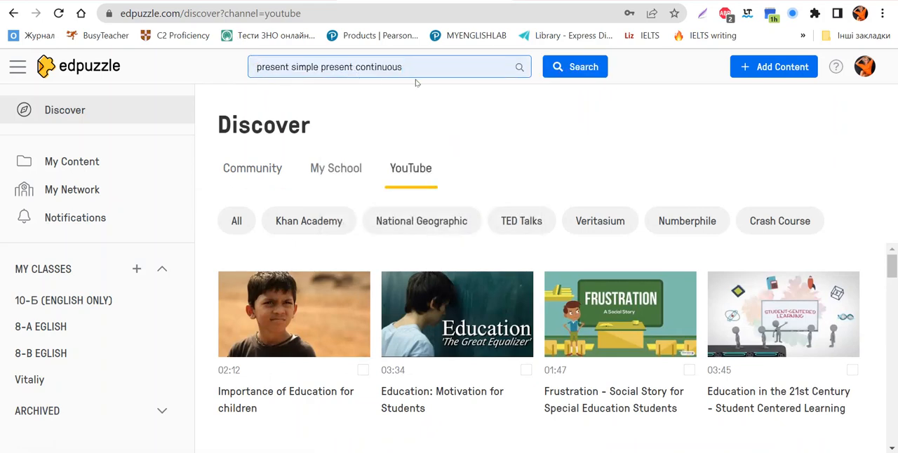
key(Return)
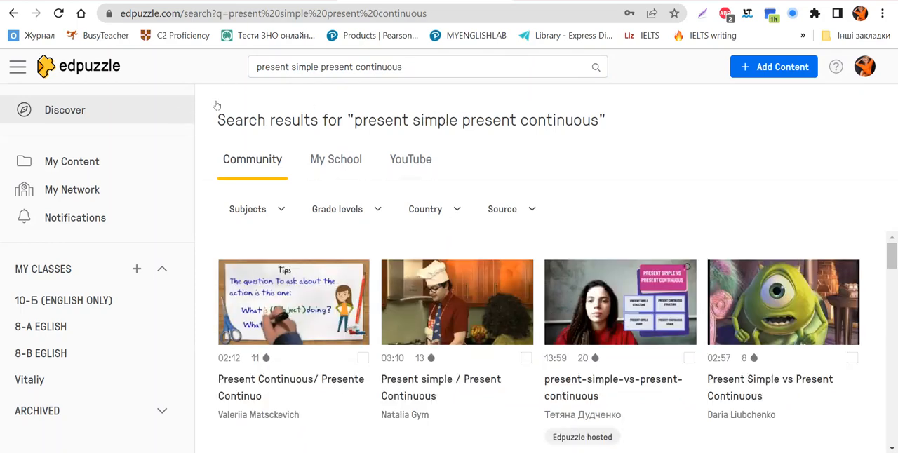
Step: Show the YouTube results and preview the video "Present Simple VS Present Progressive (present continuous)"
click(410, 159)
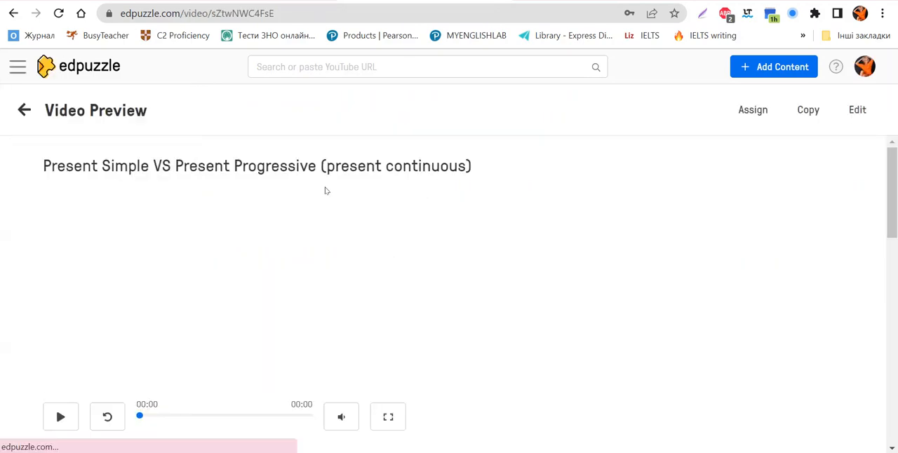
scroll(358, 166, down, 1)
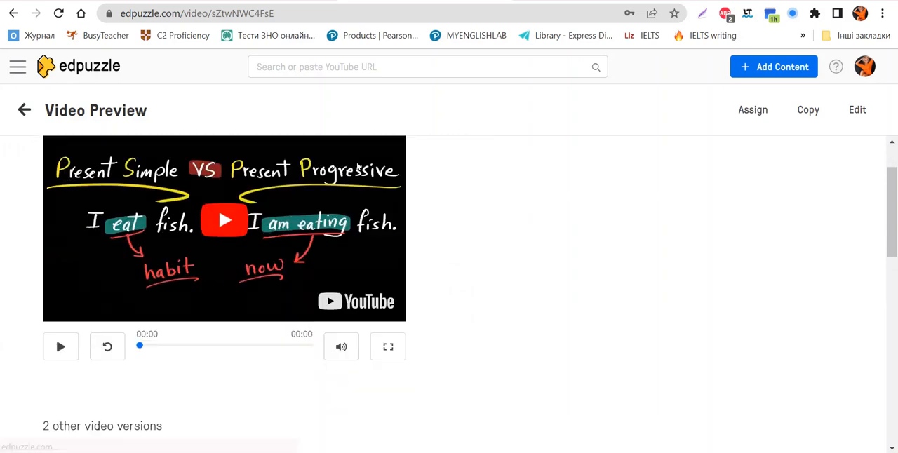
scroll(334, 238, up, 1)
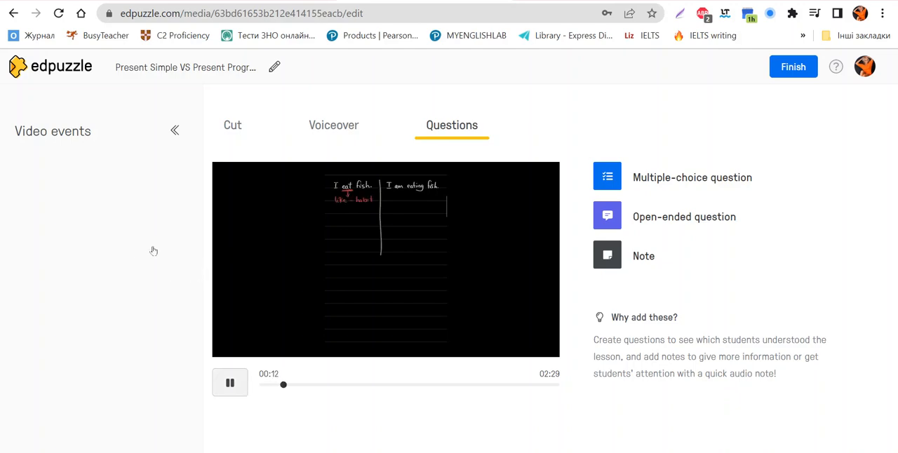
Step: Pause the video at 00:12 and add a multiple-choice question there reading ""I eat fish" means..."
click(230, 382)
click(693, 175)
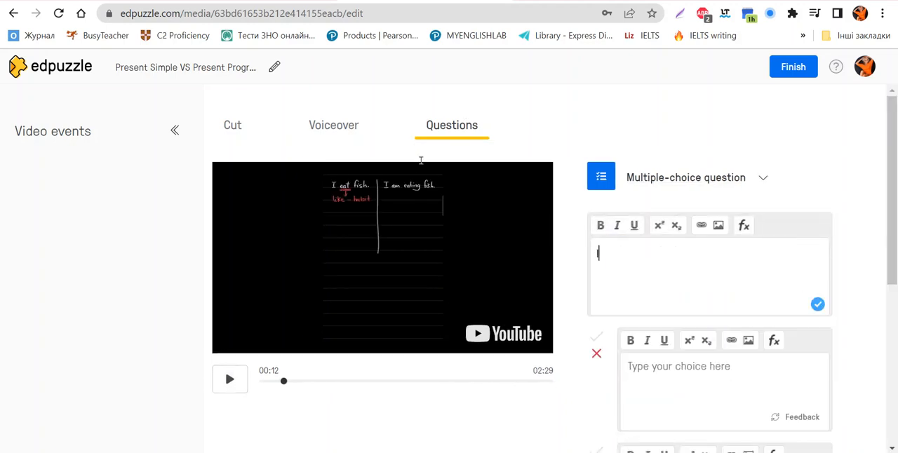
text(at fish)
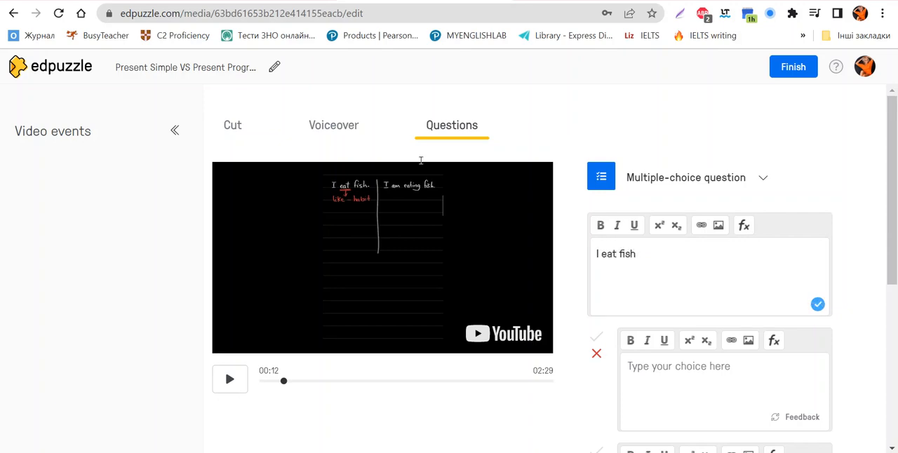
text( ")
text(")
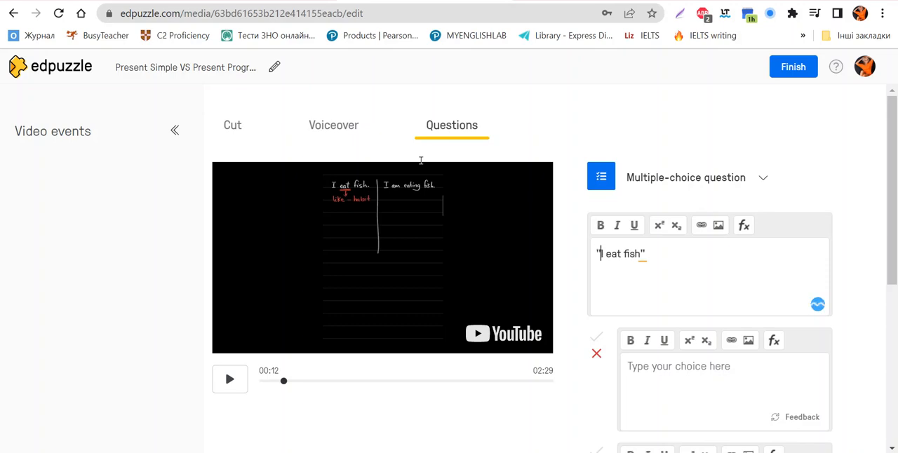
key(End)
text(means...)
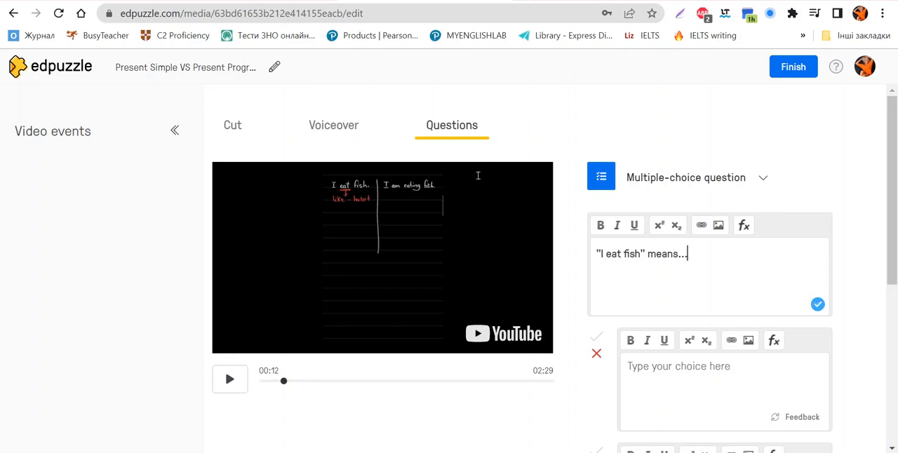
Step: Enter "I like fish" and "I cook fish" as the two answer choices of the question
scroll(493, 249, down, 2)
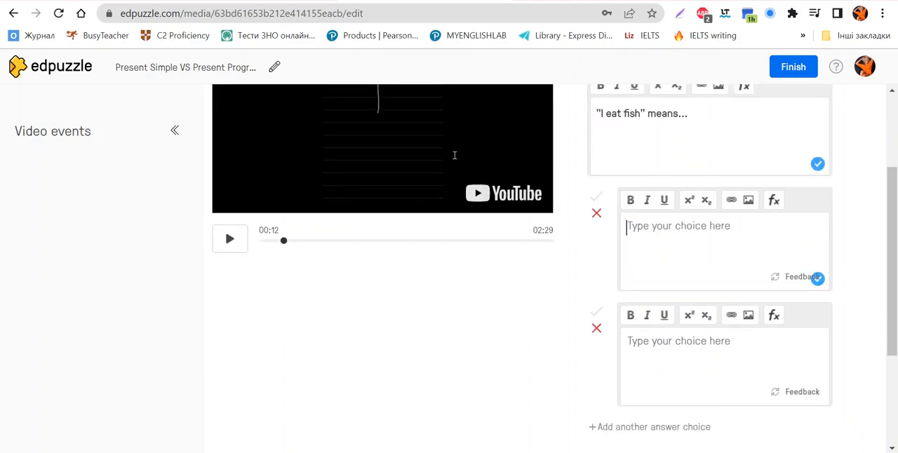
text(I like fi)
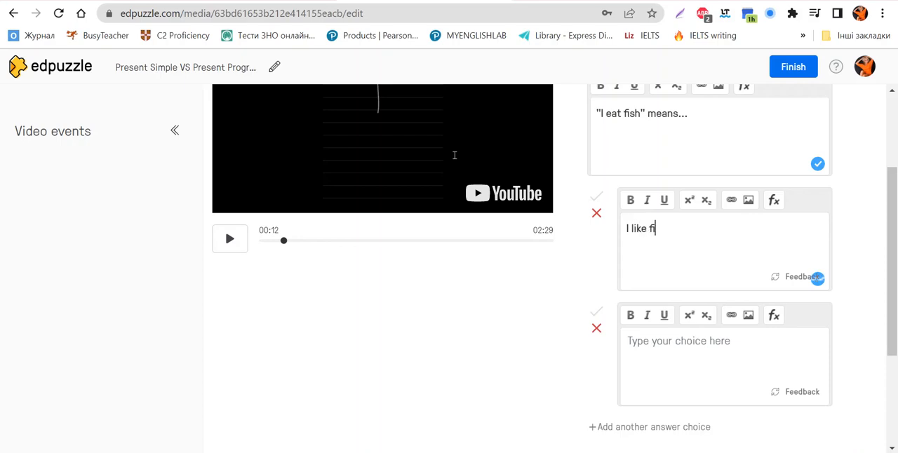
text(sh)
key(Tab)
text(I co)
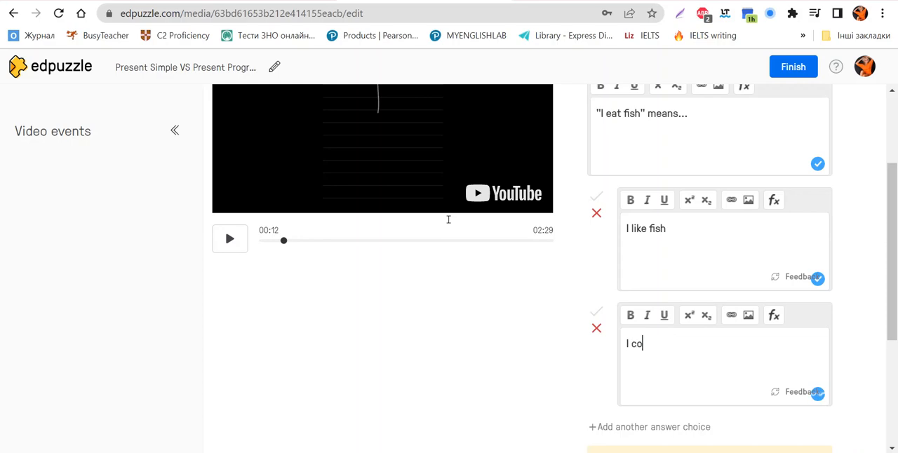
text(ok fish)
Step: Mark "I like fish" as the correct answer to the multiple-choice question
scroll(385, 225, up, 2)
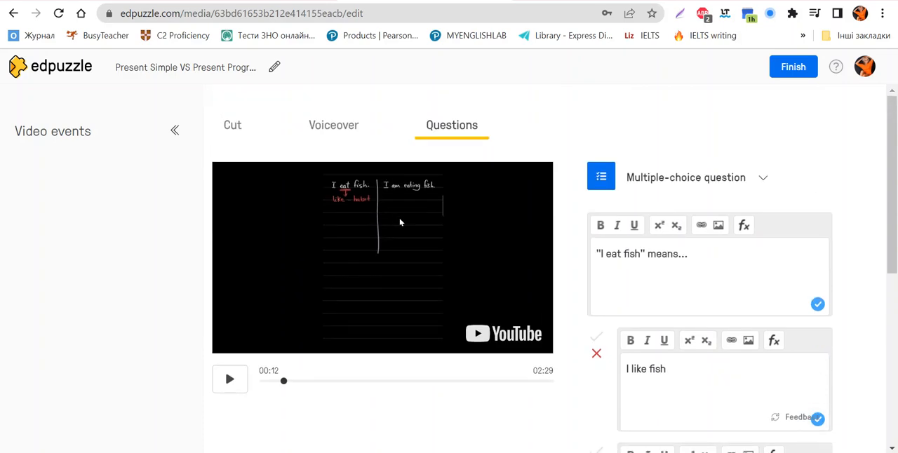
scroll(488, 243, down, 3)
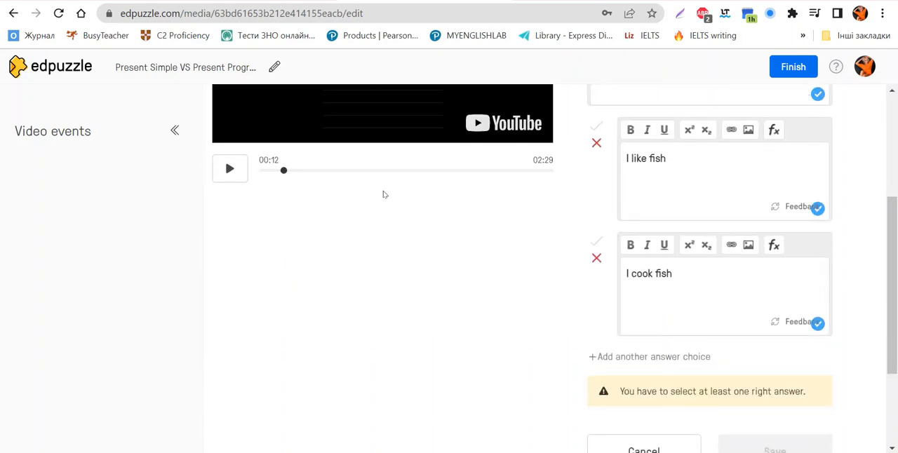
scroll(383, 194, up, 2)
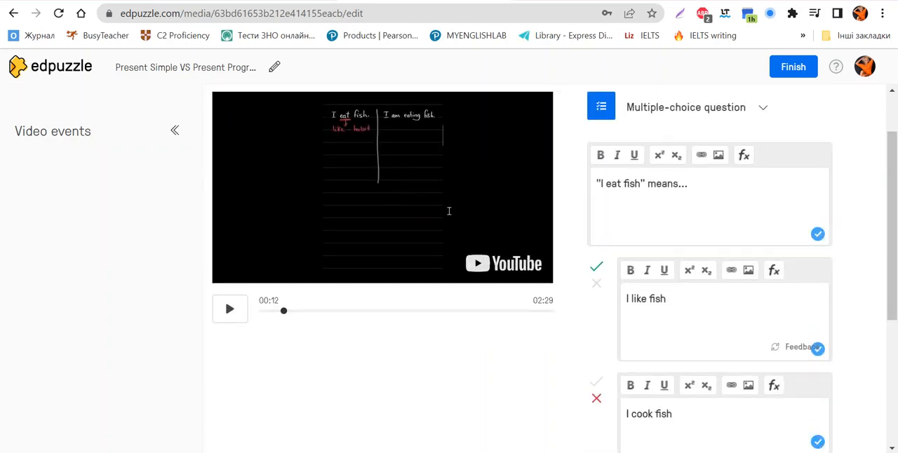
Step: Add an empty third answer choice to the question and remove it again
scroll(433, 202, down, 3)
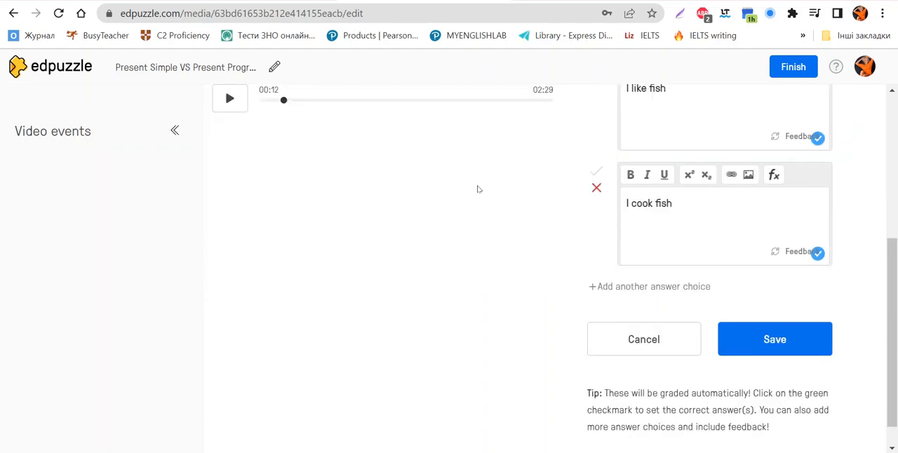
click(649, 287)
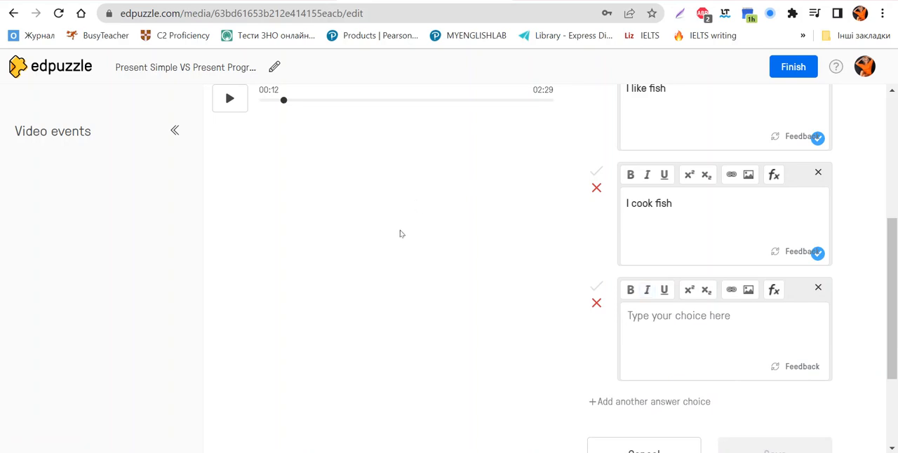
click(818, 288)
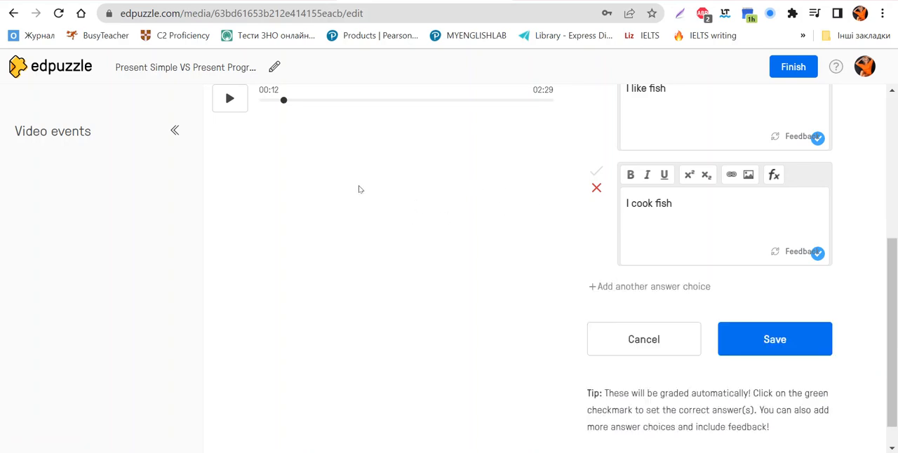
Step: Review the finished multiple-choice question with its answers and save it at 00:12
scroll(360, 191, up, 3)
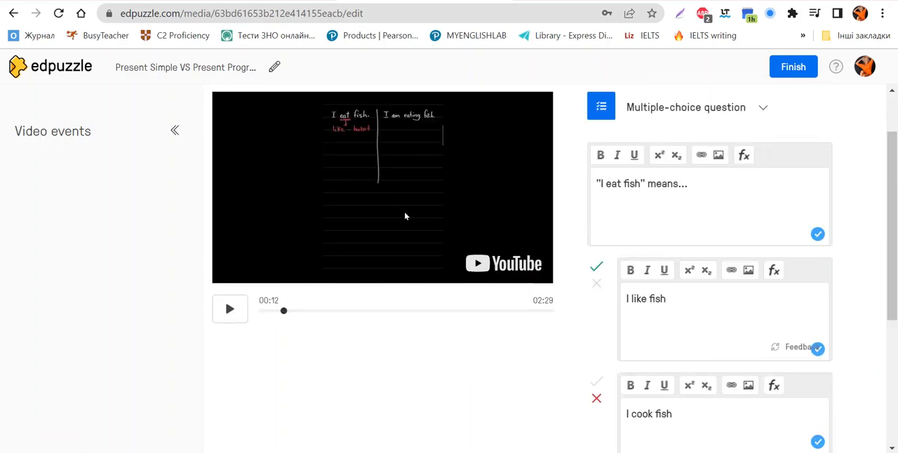
scroll(370, 241, down, 4)
click(763, 308)
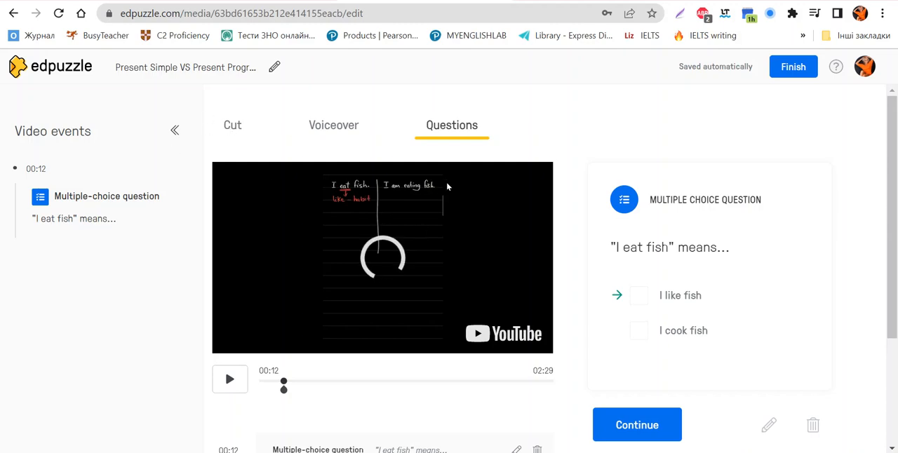
Step: Play the video on from the 00:12 question, pause it at 00:23 and start a note there
scroll(443, 181, down, 2)
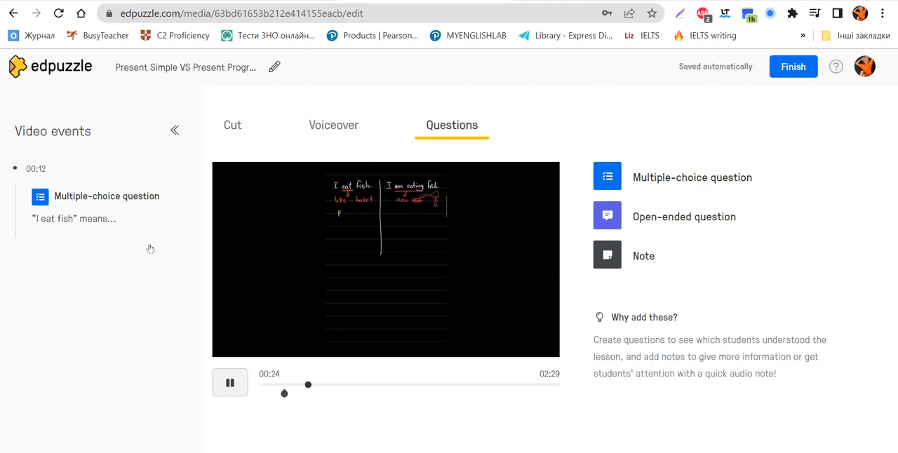
click(226, 374)
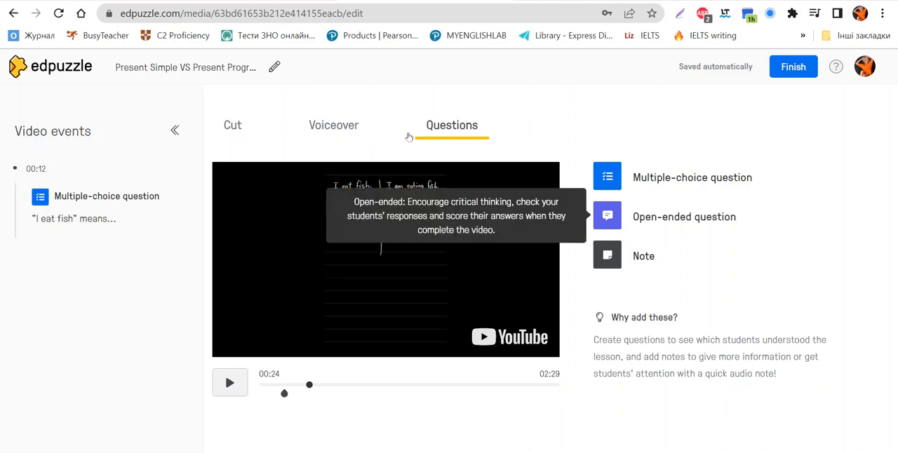
key(Left)
key(Left)
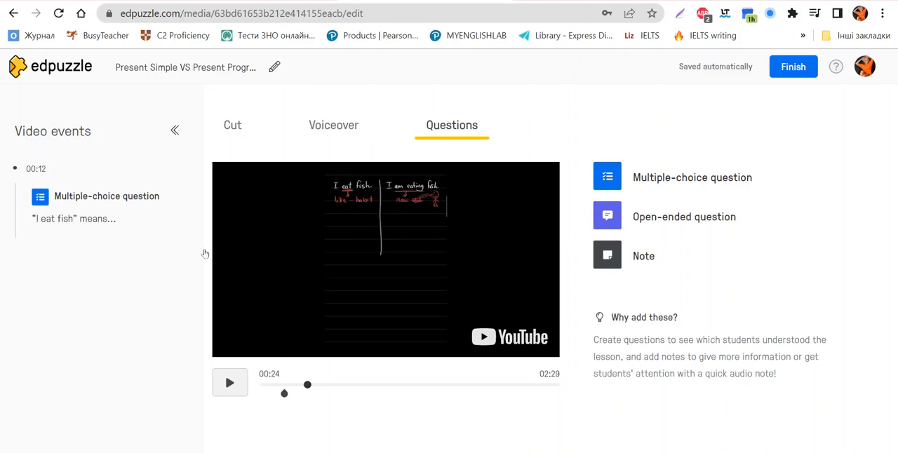
key(space)
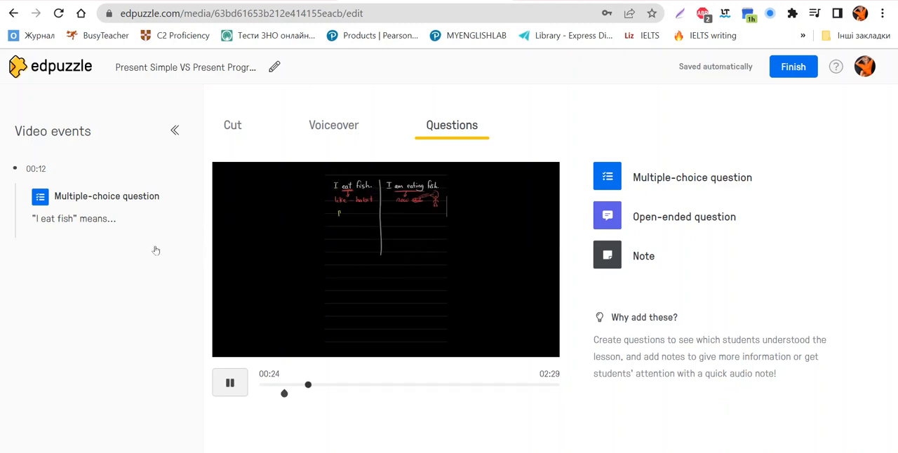
key(space)
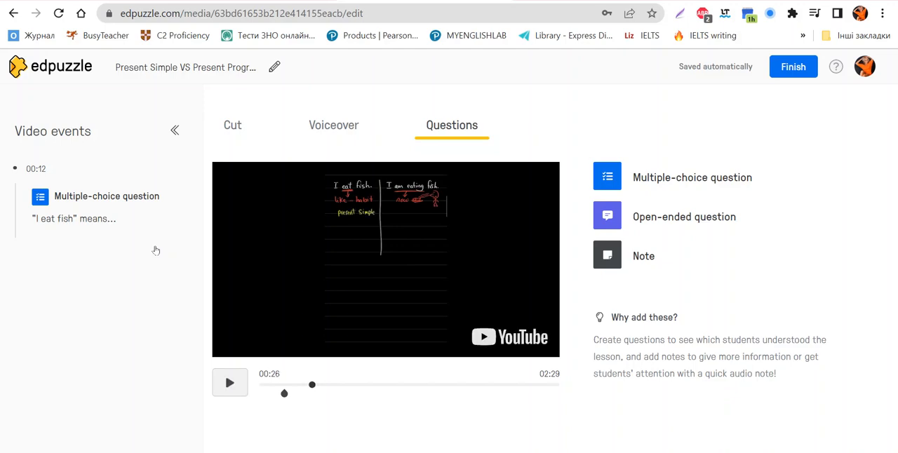
key(Left)
key(Left)
key(Left)
key(Left)
key(Left)
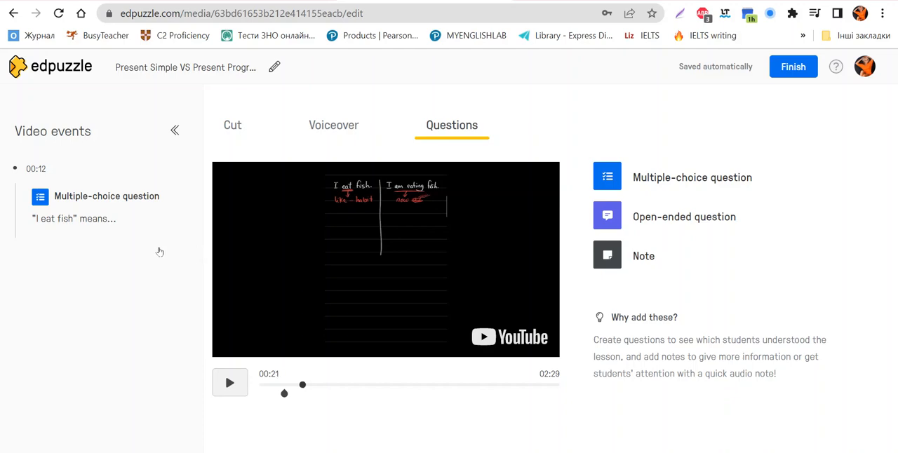
key(space)
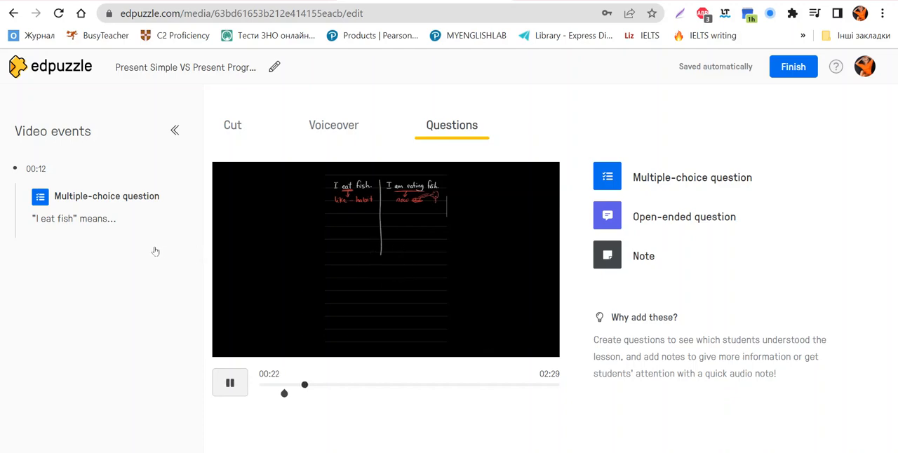
key(space)
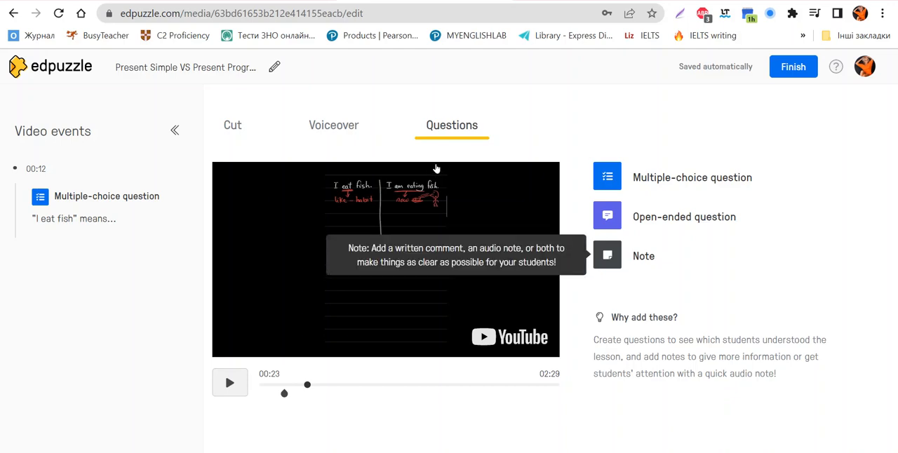
click(645, 256)
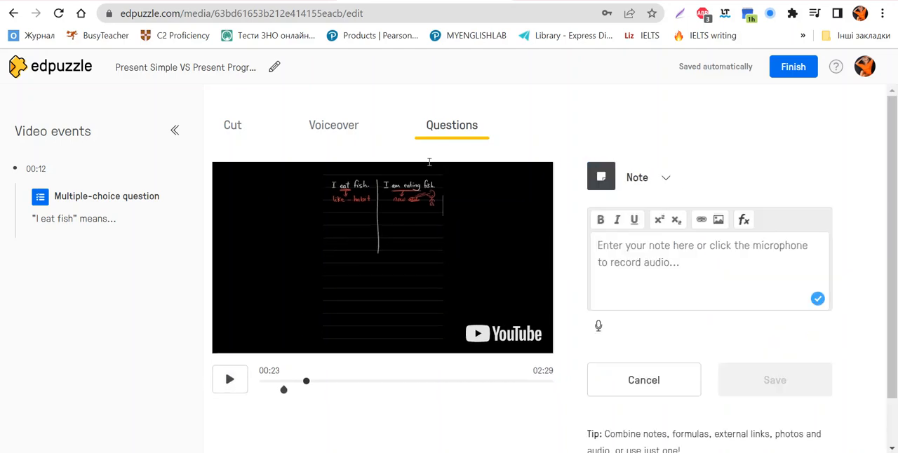
text(Pres)
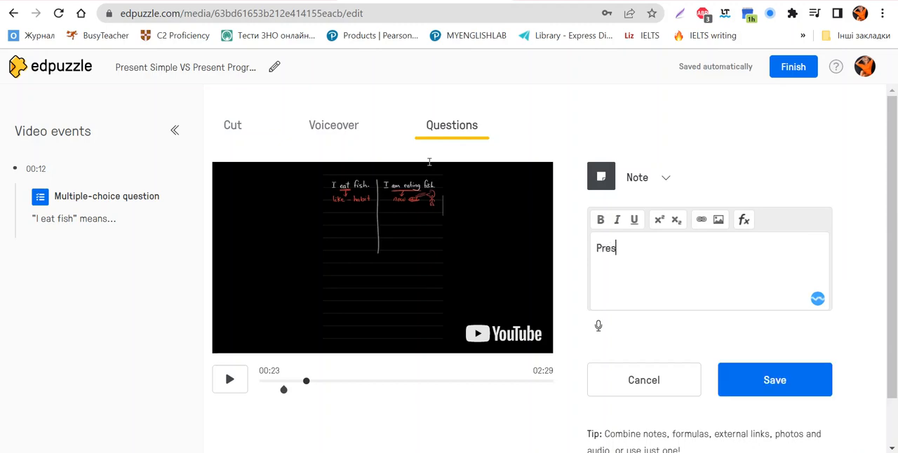
key(BackSpace)
key(BackSpace)
key(BackSpace)
key(BackSpace)
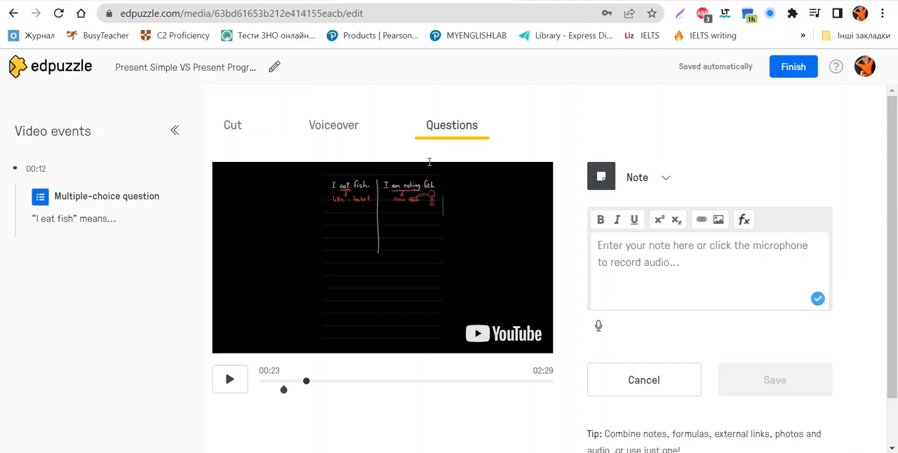
Step: Write "I eat fish - Present Simple, habit" as the first line of the note at 00:23
text(I eat)
text(fish - )
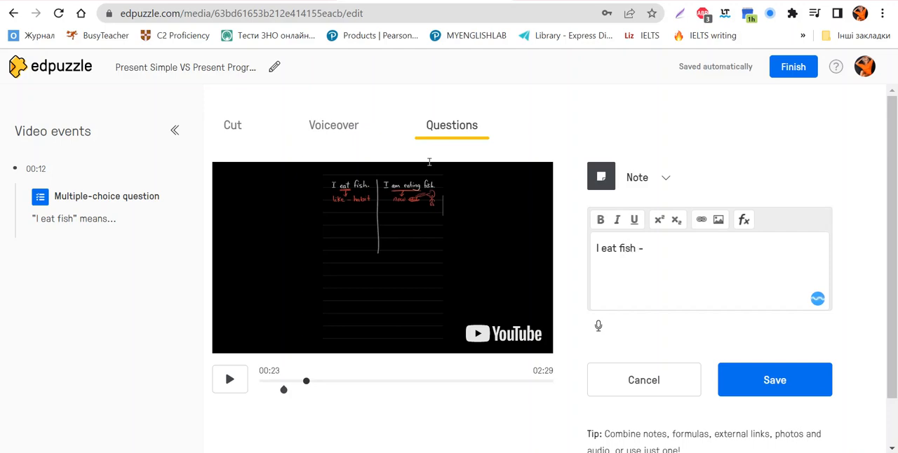
text(Present Simple)
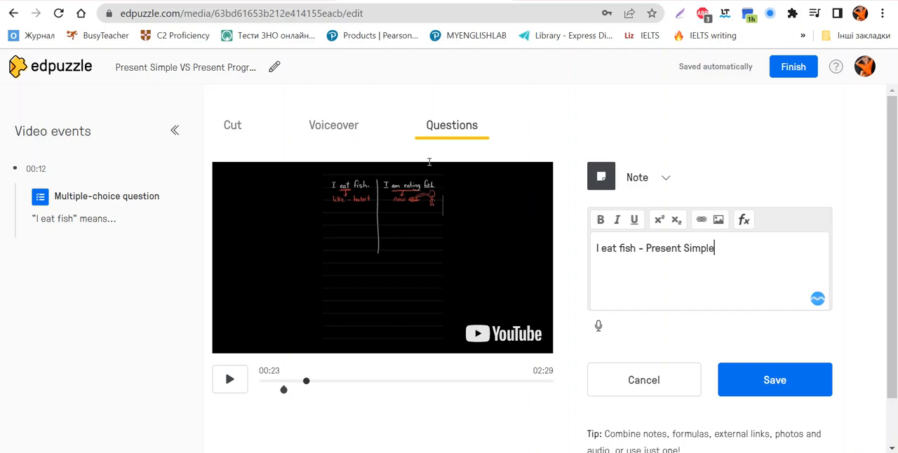
text(, habit I am e)
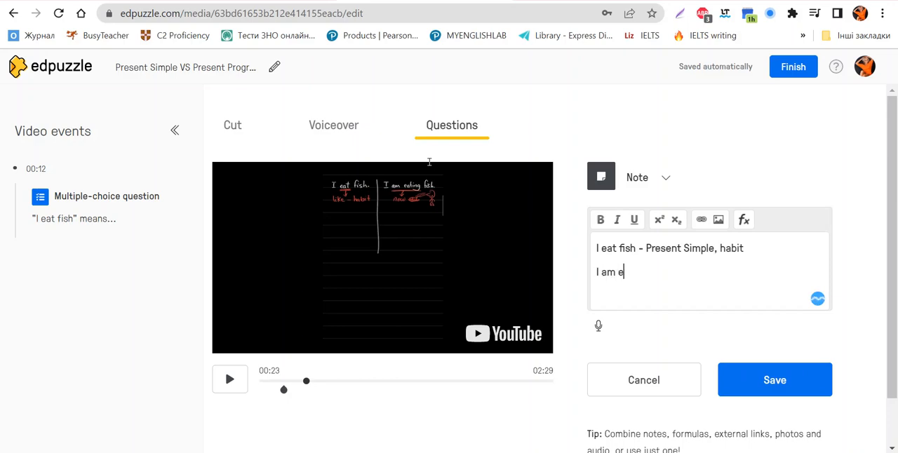
text(ating fish - Prese)
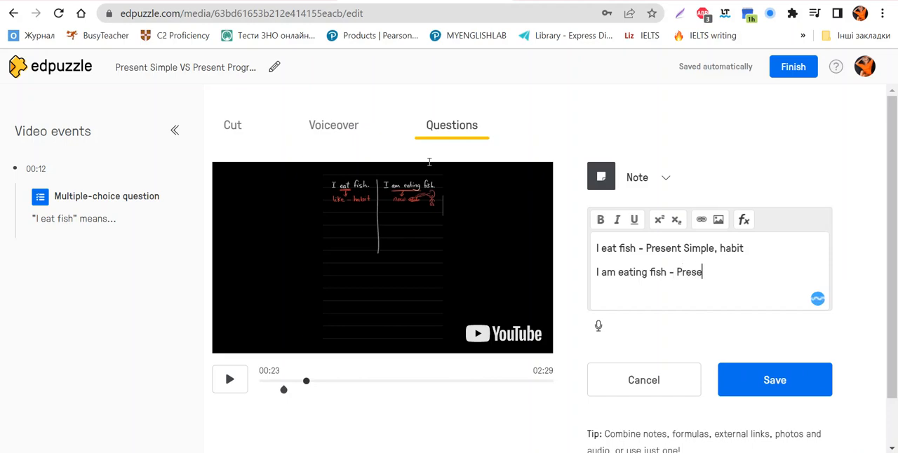
text(nt Continuo)
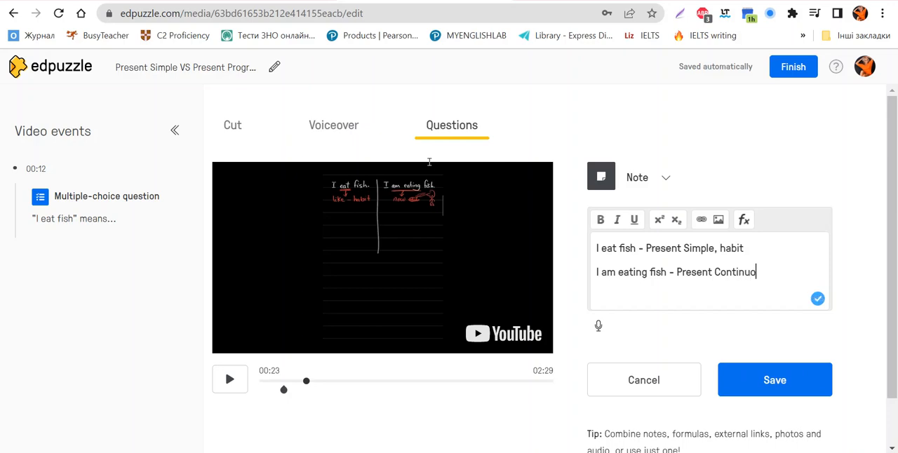
text(us, now)
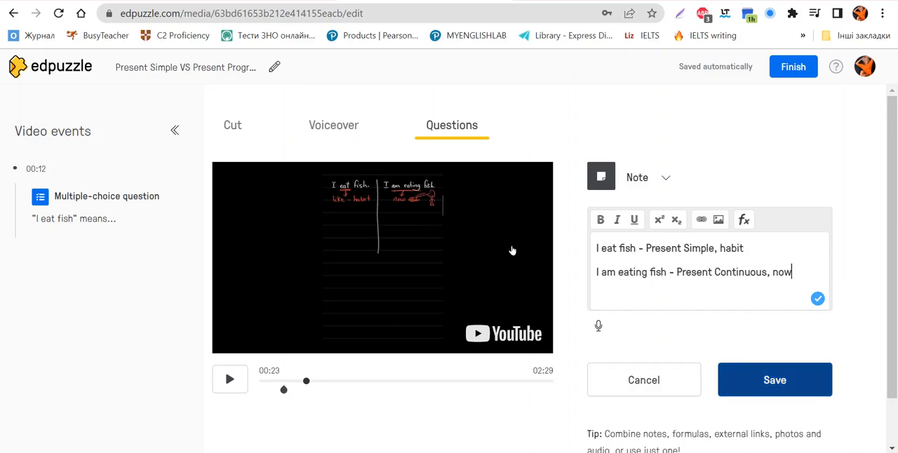
Step: Add "I am eating fish - Present Continuous, now" as the note's second line and save the note
click(774, 380)
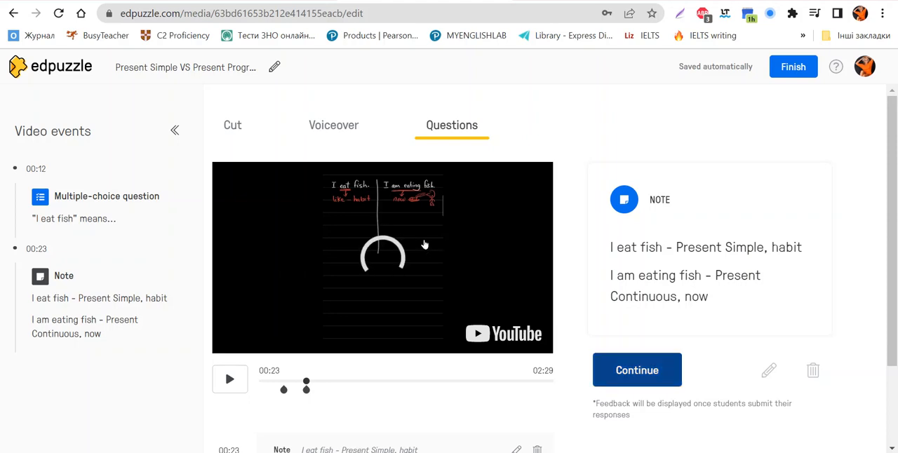
Step: Play the video on from the 00:23 note, pause it at 00:31 and start another note there
click(636, 370)
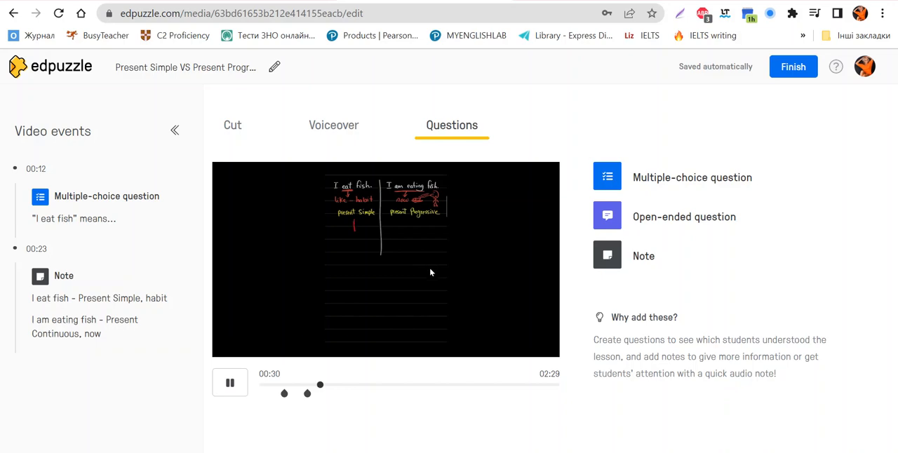
key(space)
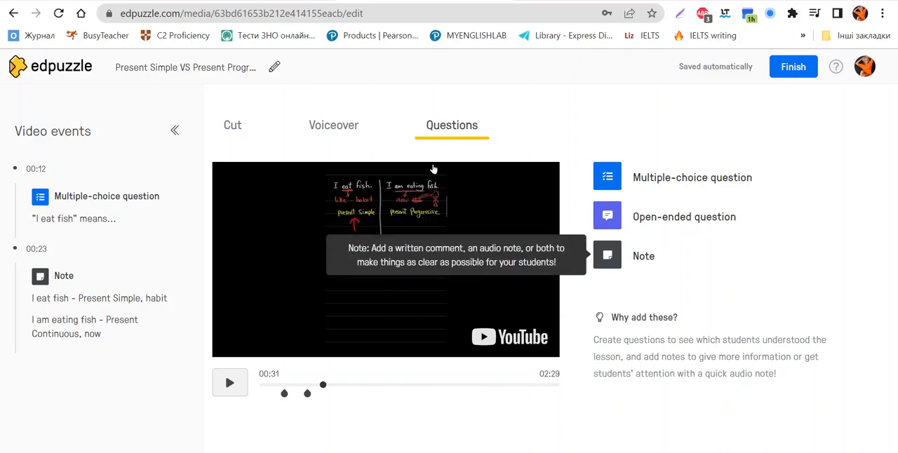
click(646, 255)
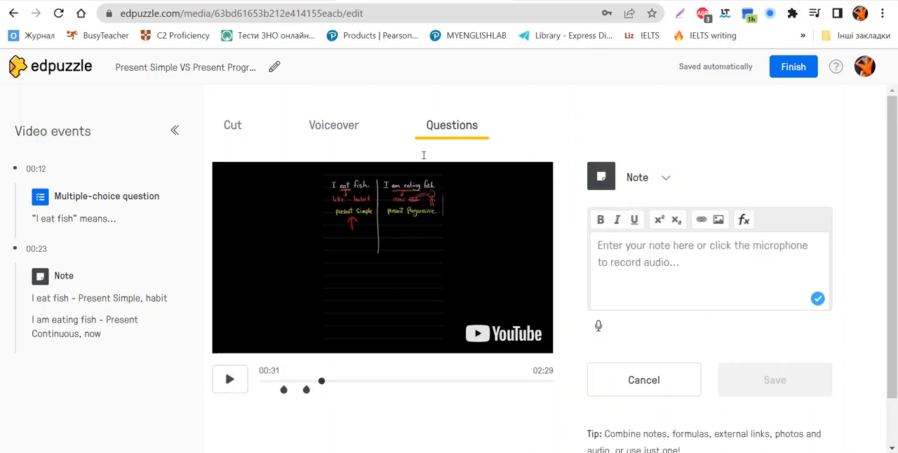
Step: Write "Present Continuous= Present Progressive." in the note at 00:31 and save it
text(Present )
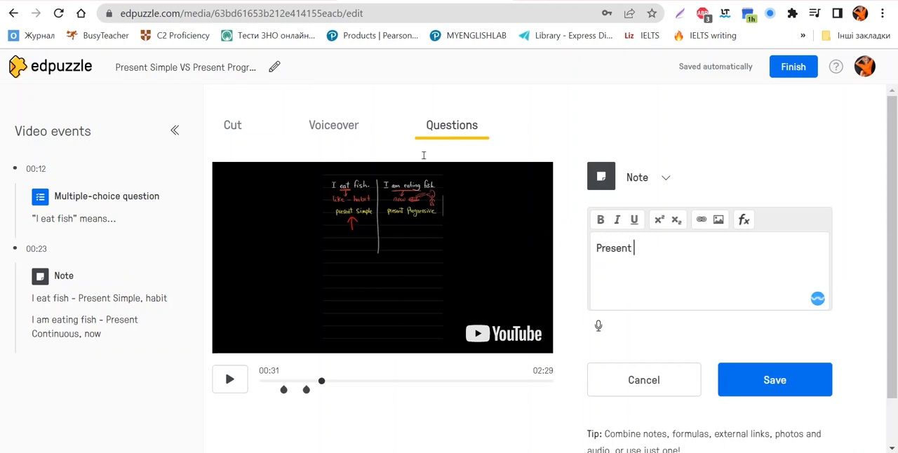
text(Continuous)
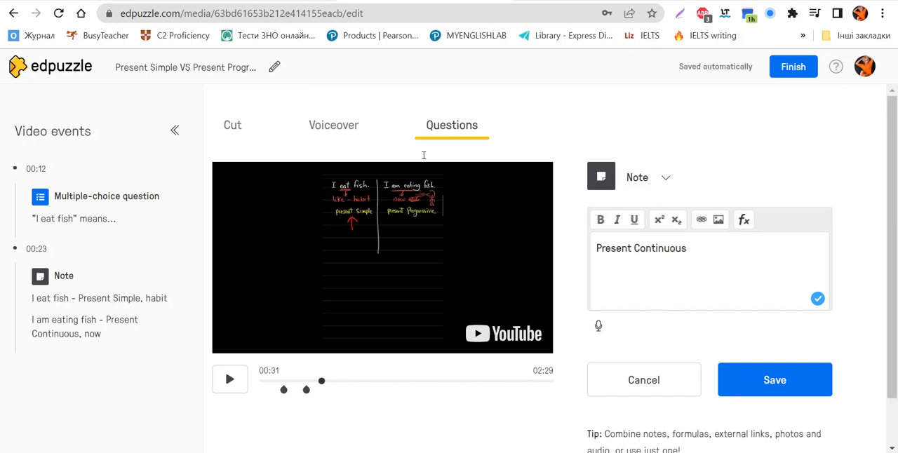
text(= Present Pr)
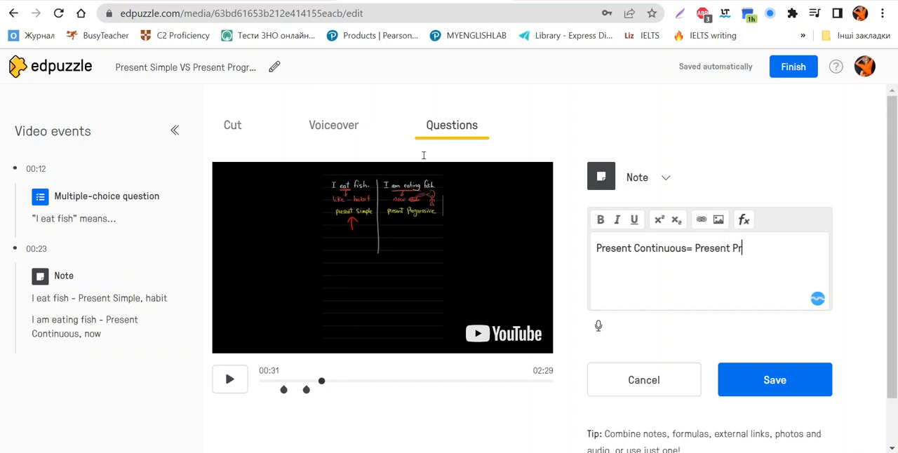
text(ogressive.)
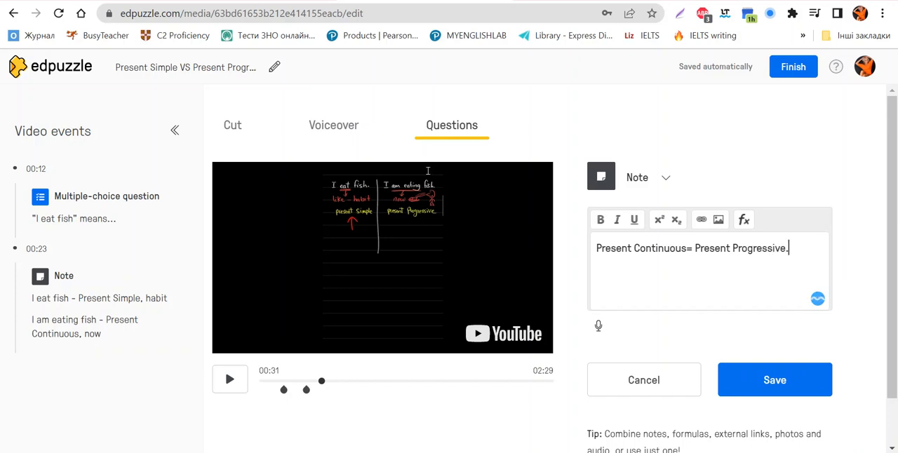
click(768, 376)
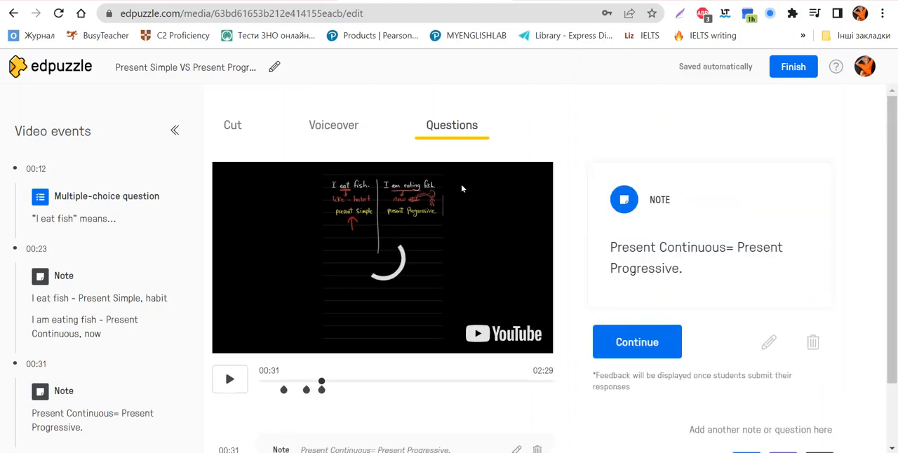
Step: Play the video on to 00:43 and write the open-ended question "What is the difference between Present Simple and Present Progressive?" there
click(637, 341)
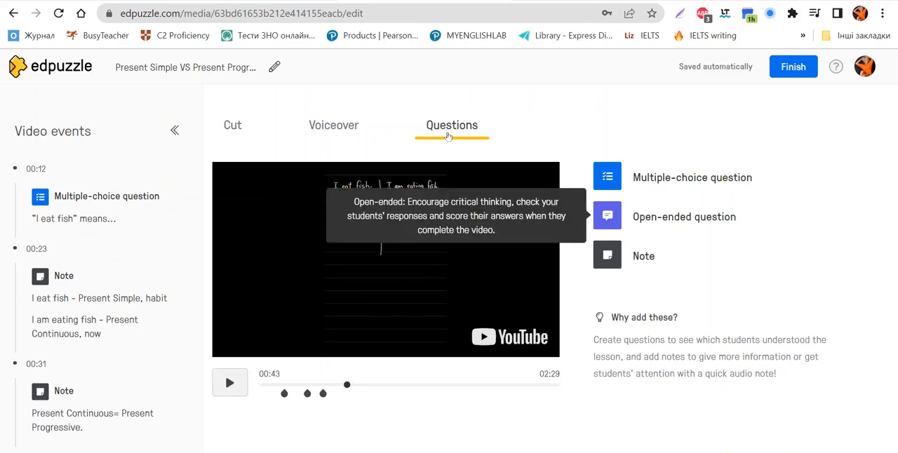
click(677, 216)
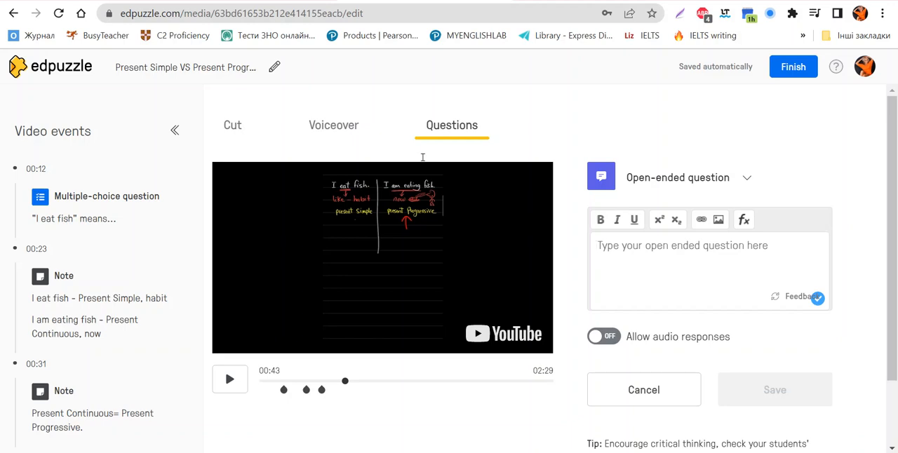
text(What is t)
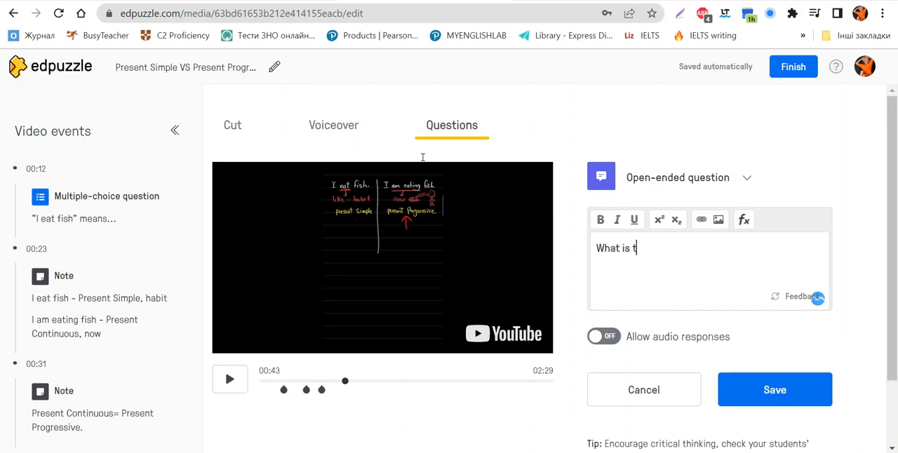
text(he differ)
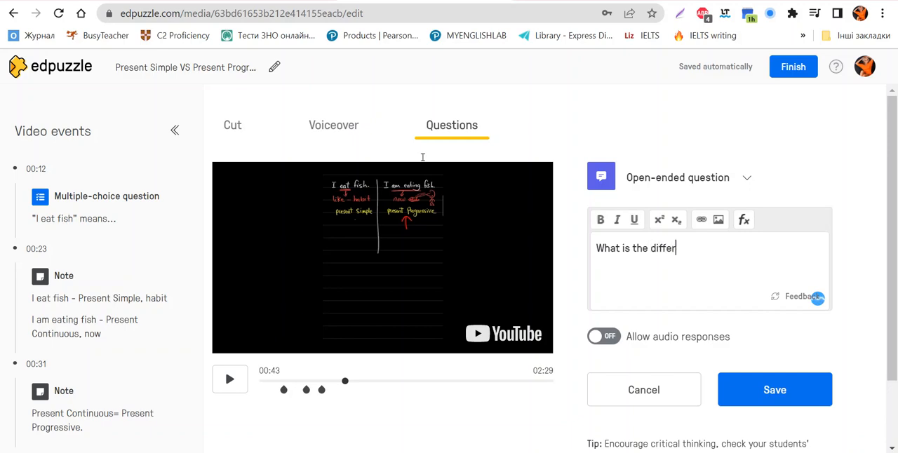
text(ence between P)
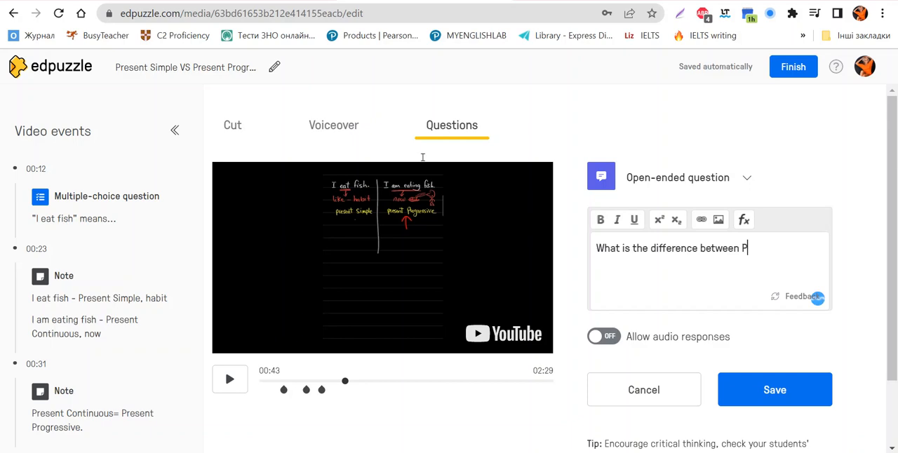
text(resent Simple and)
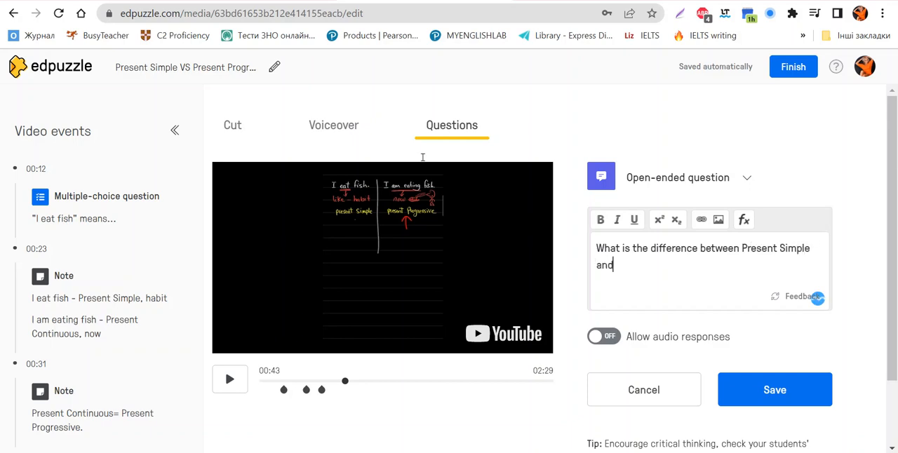
text( Present Progressive?)
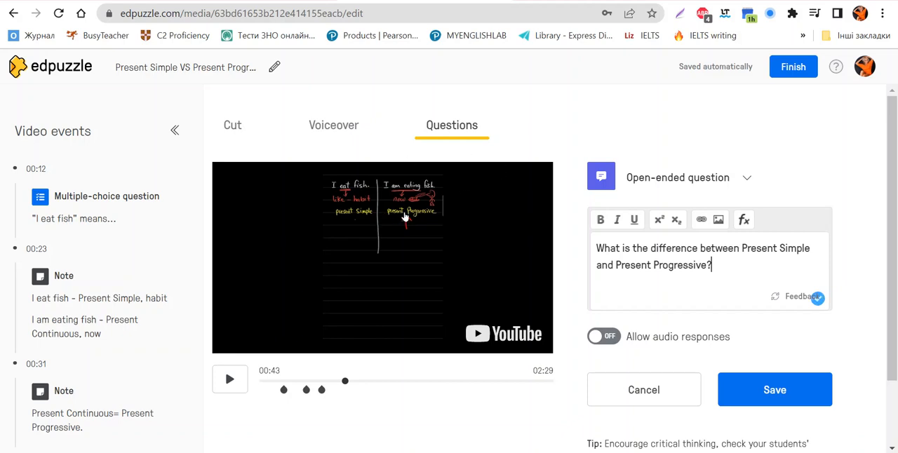
Step: Allow audio responses for the open-ended question, disallow them again and save the question
click(604, 336)
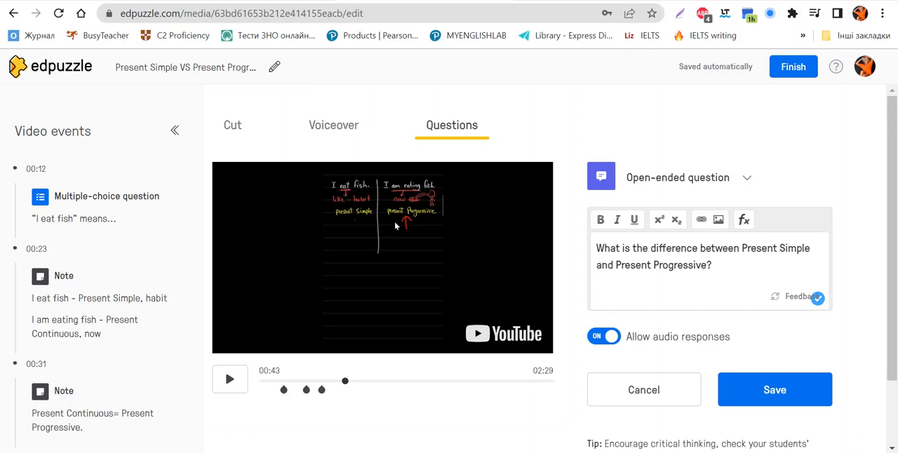
key(space)
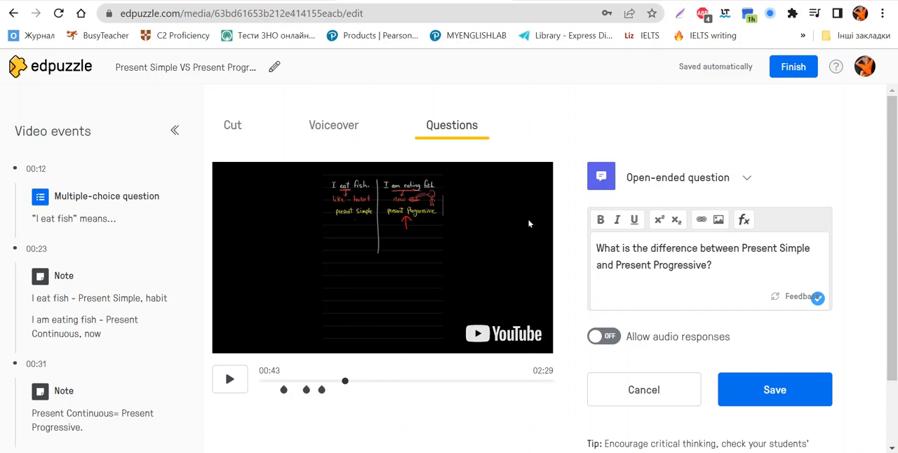
scroll(529, 224, down, 1)
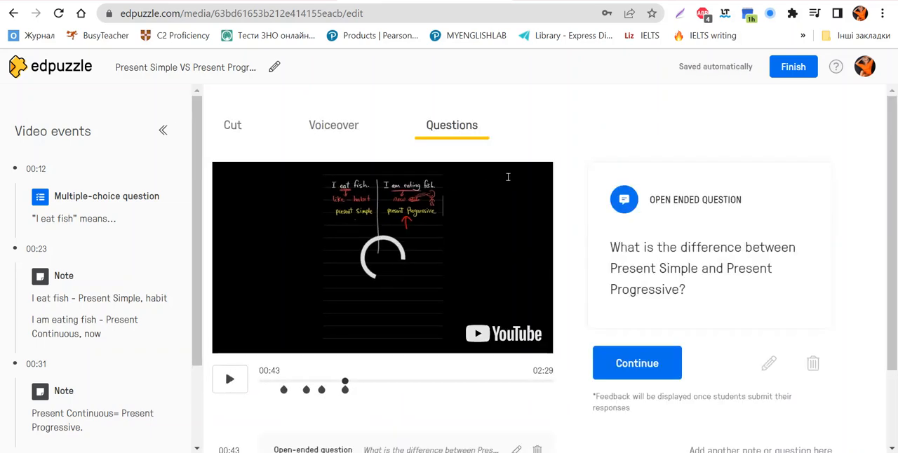
Step: Continue past the saved question, finish editing the video and look over its preview page
click(644, 362)
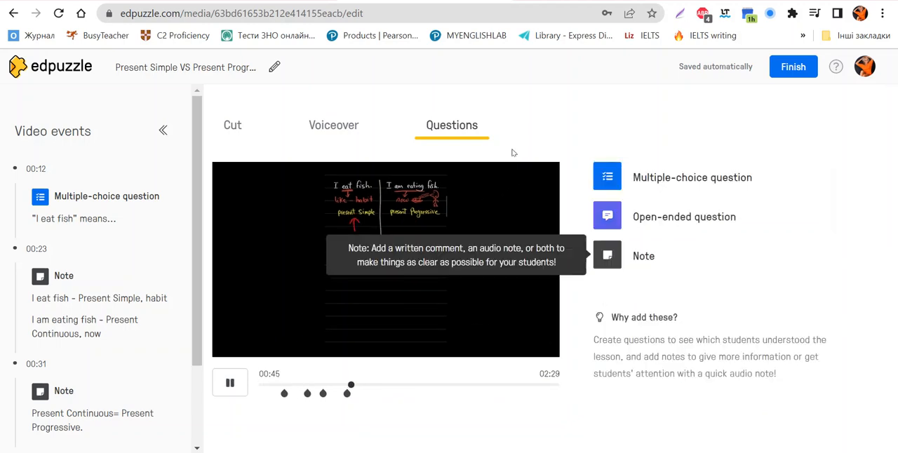
click(154, 253)
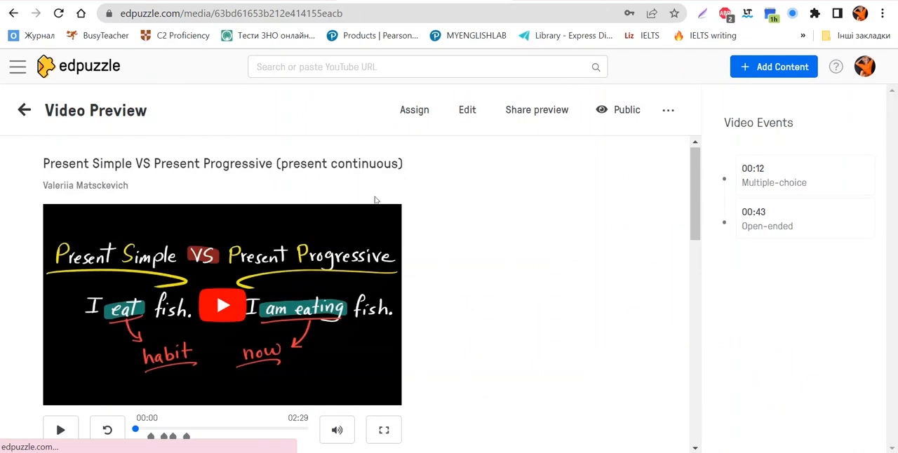
scroll(386, 184, down, 4)
scroll(376, 201, up, 3)
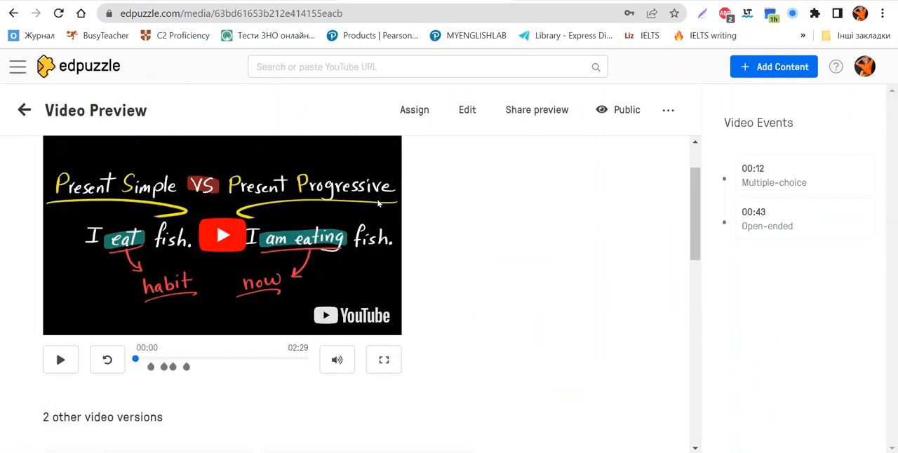
scroll(269, 203, up, 1)
scroll(175, 200, down, 3)
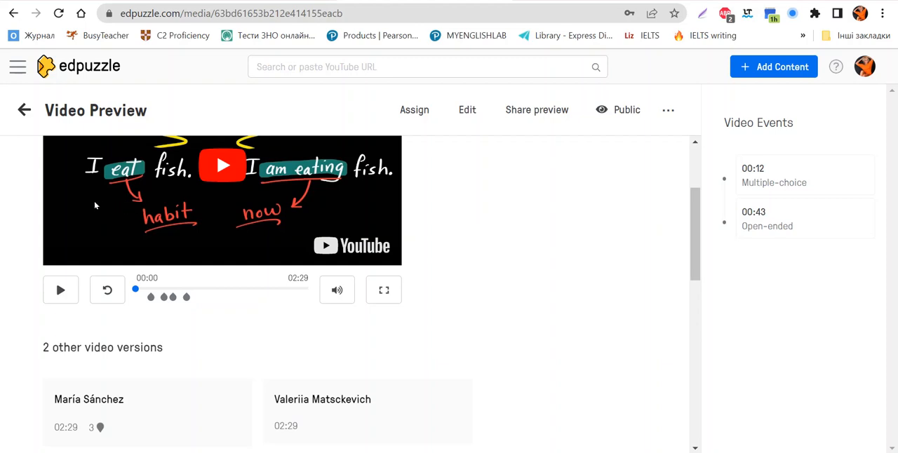
Step: Play the preview up to the multiple-choice question and submit "I like fish" as the answer
click(52, 191)
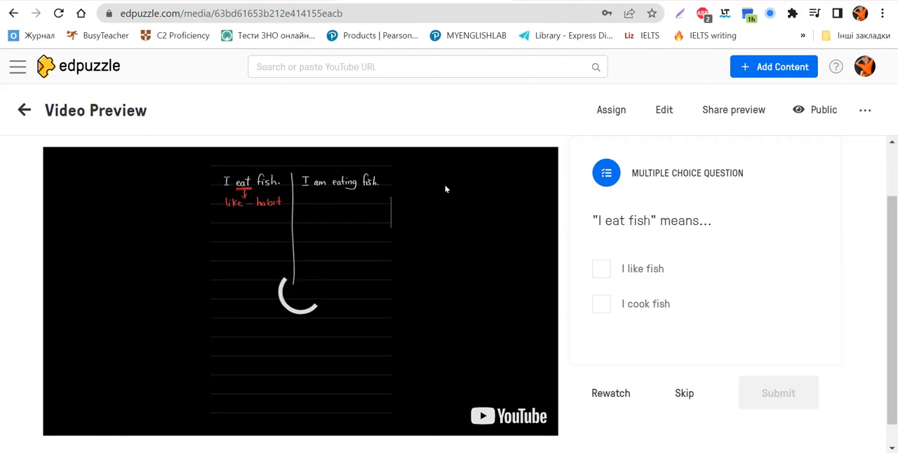
click(601, 269)
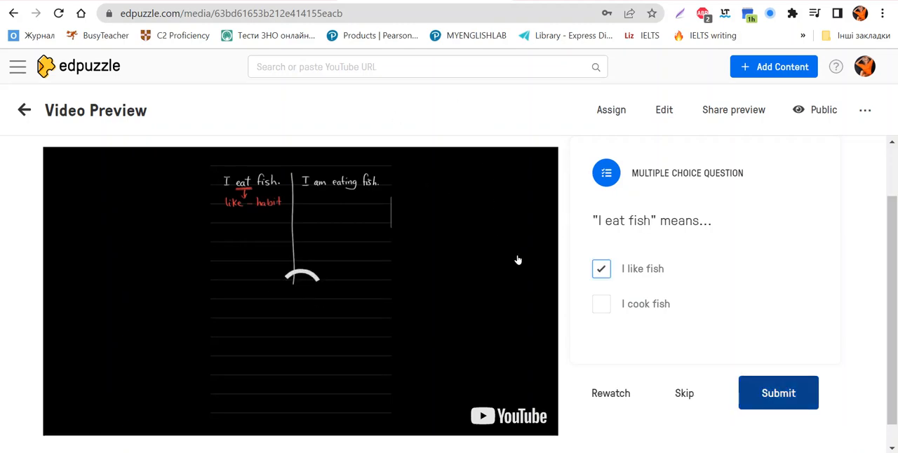
click(778, 393)
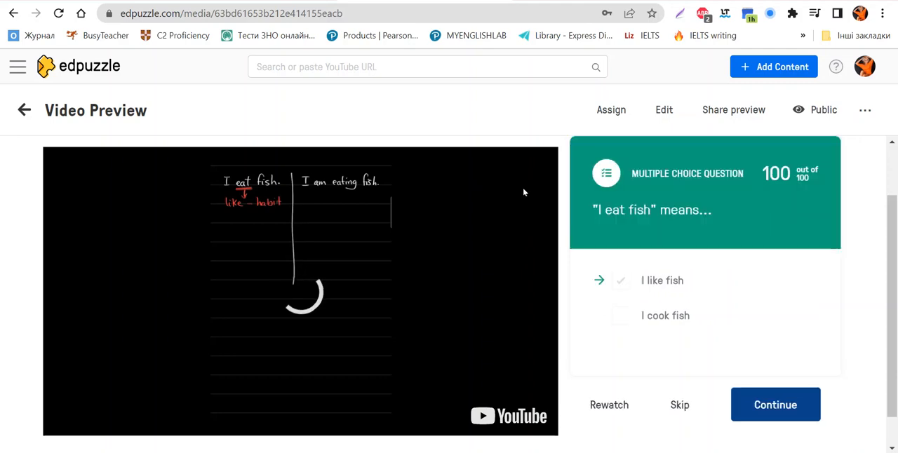
Step: Play the preview on past the answered question and the notes that follow it
click(775, 367)
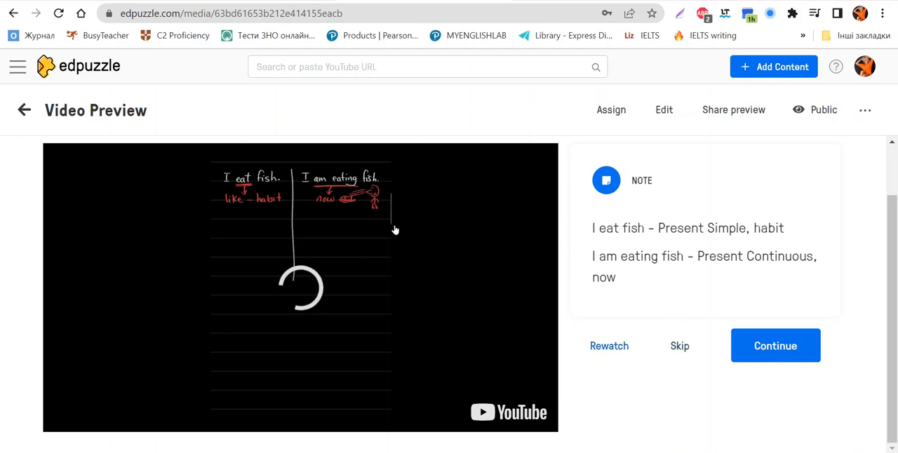
click(772, 343)
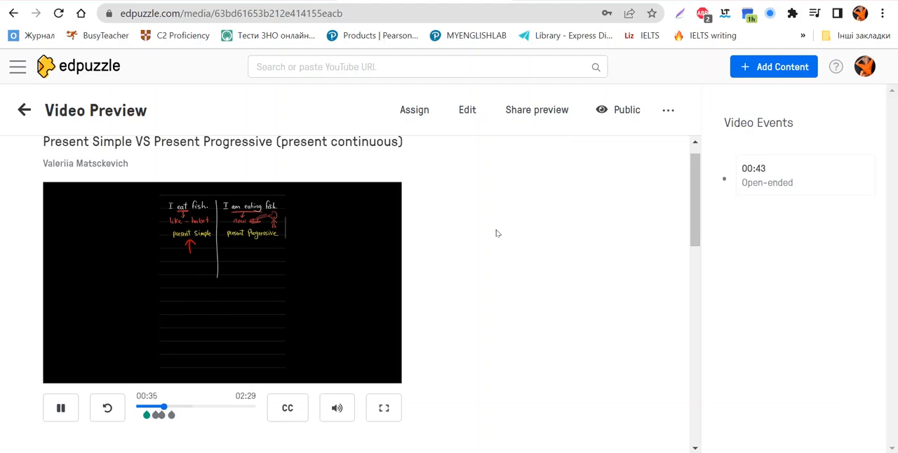
scroll(462, 160, down, 1)
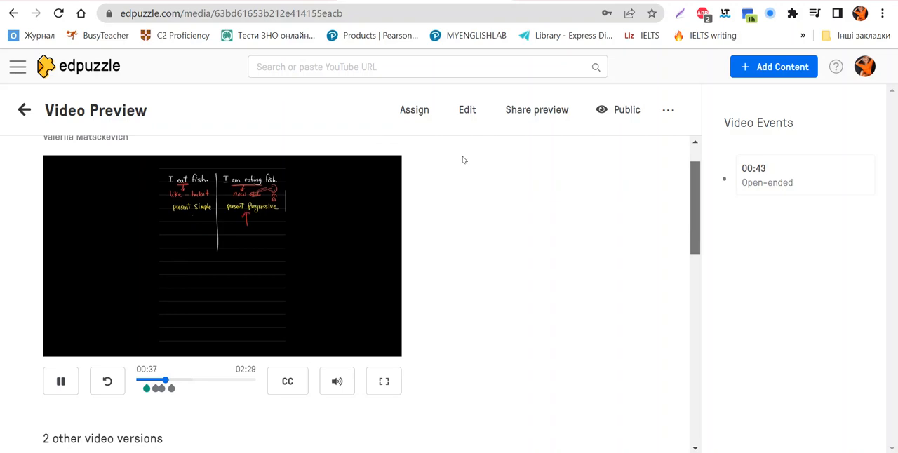
Step: Answer the open-ended question in the preview with "Present Simple - usual things, Present Progressive - now"
scroll(462, 160, up, 1)
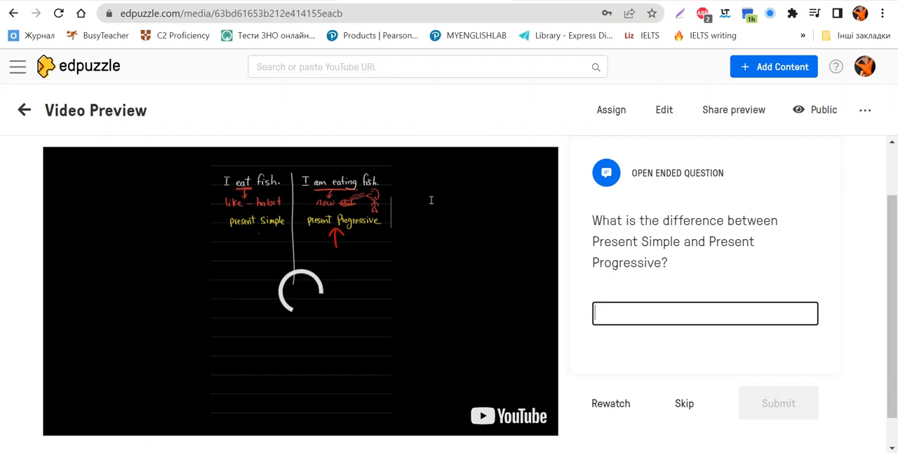
text(Pre)
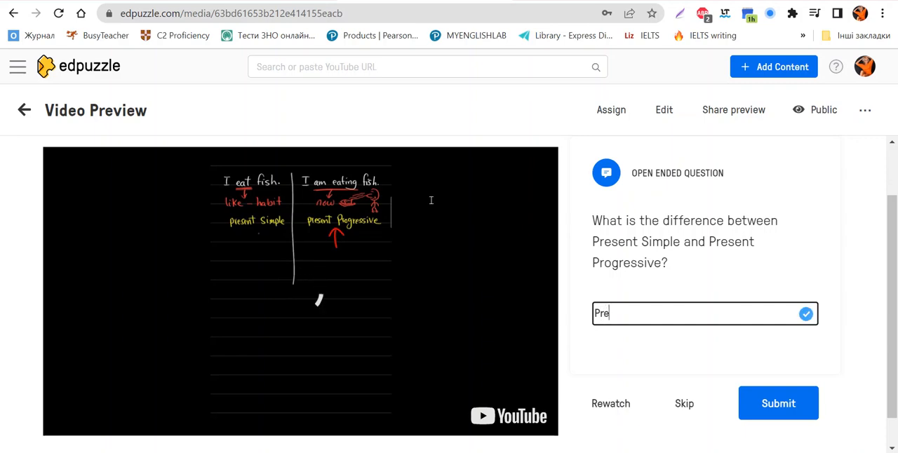
text(sent S)
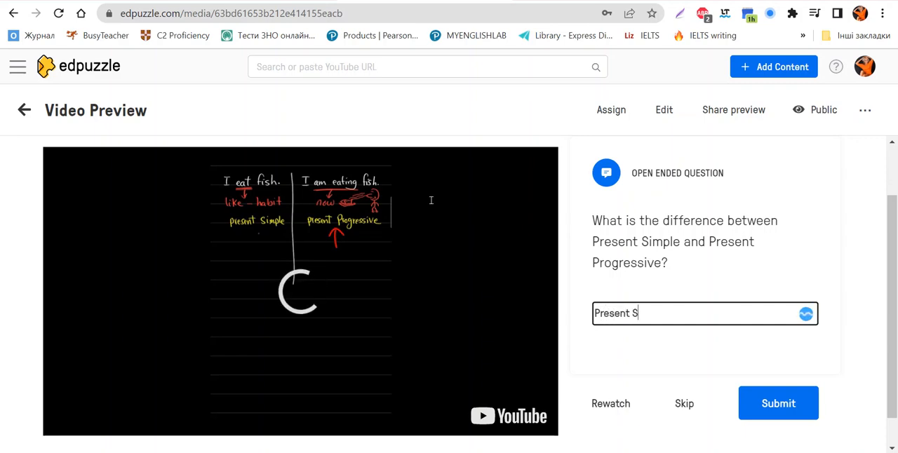
text(imple )
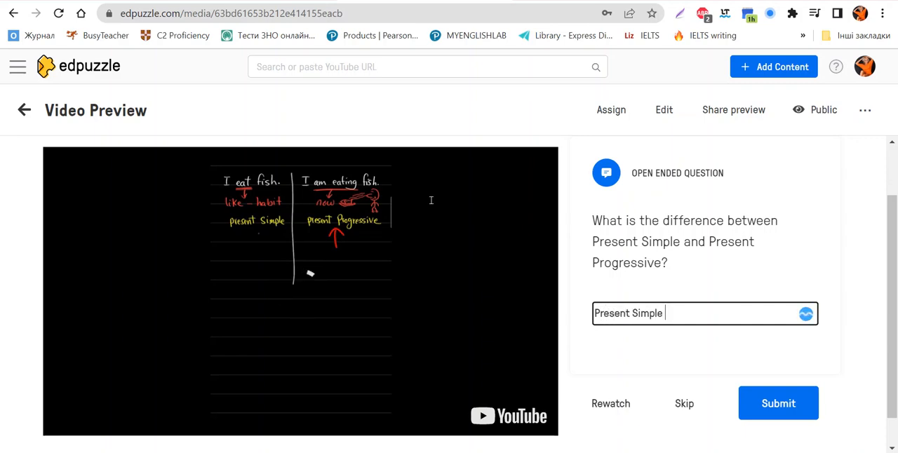
text(- usual things)
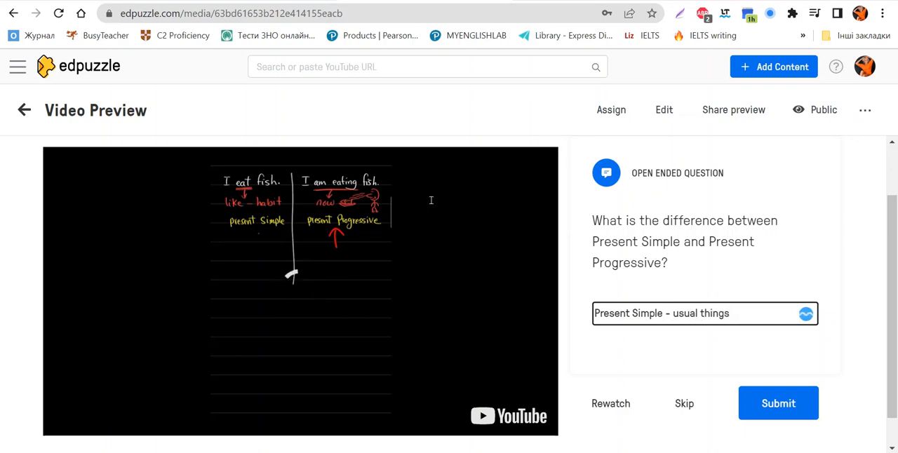
text(, Pres)
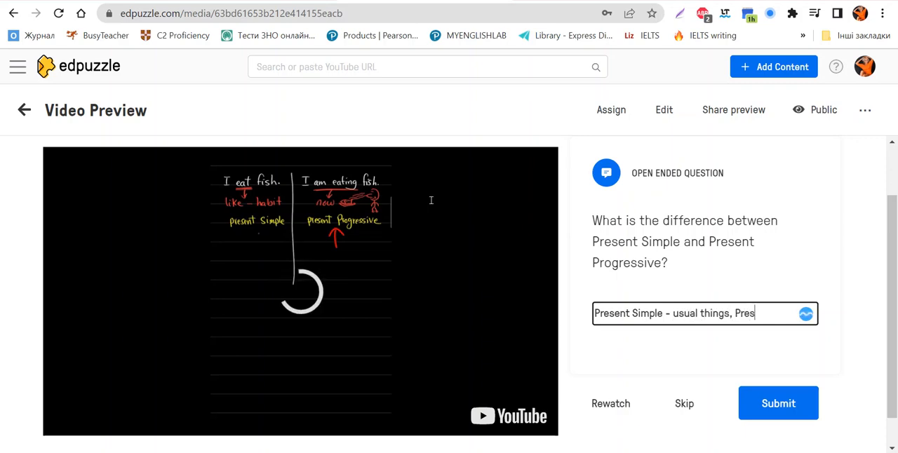
text(ent Pro)
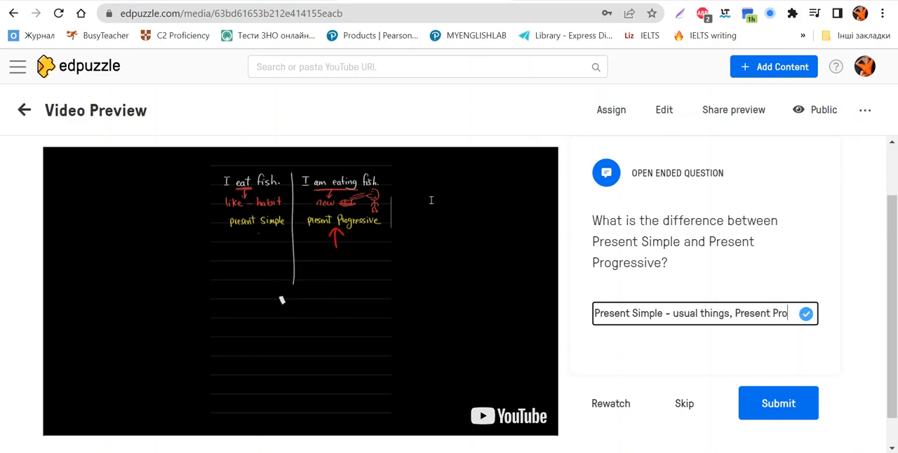
text(gr)
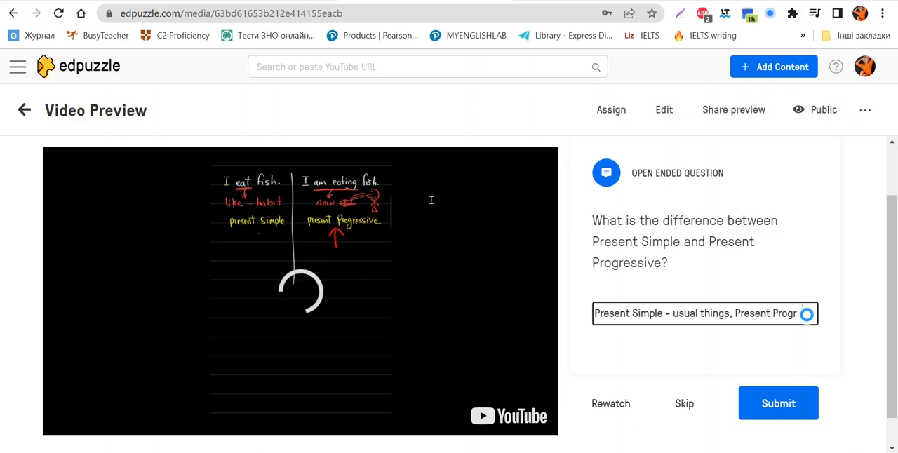
text(essive)
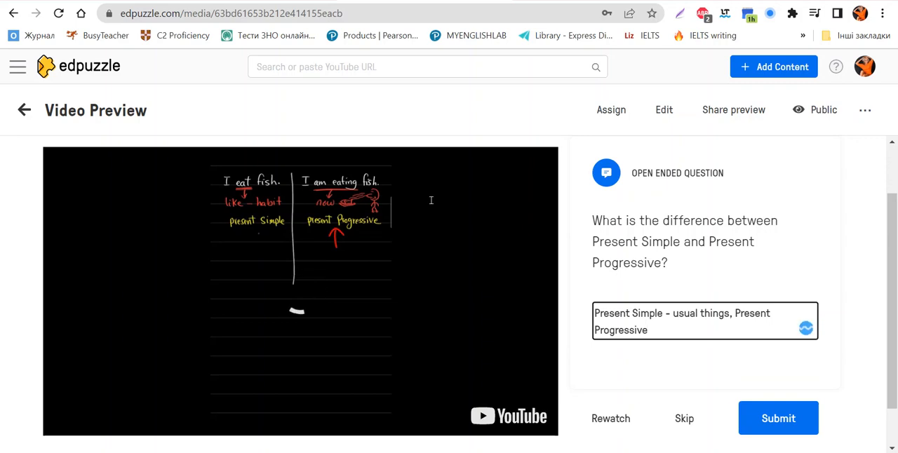
text( - now)
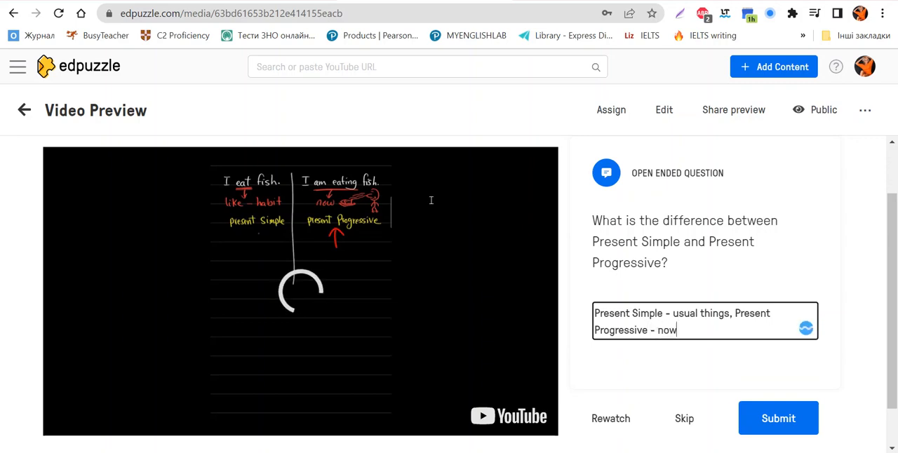
Step: Expand the end of the answer to "things happening now" and submit it
key(Left)
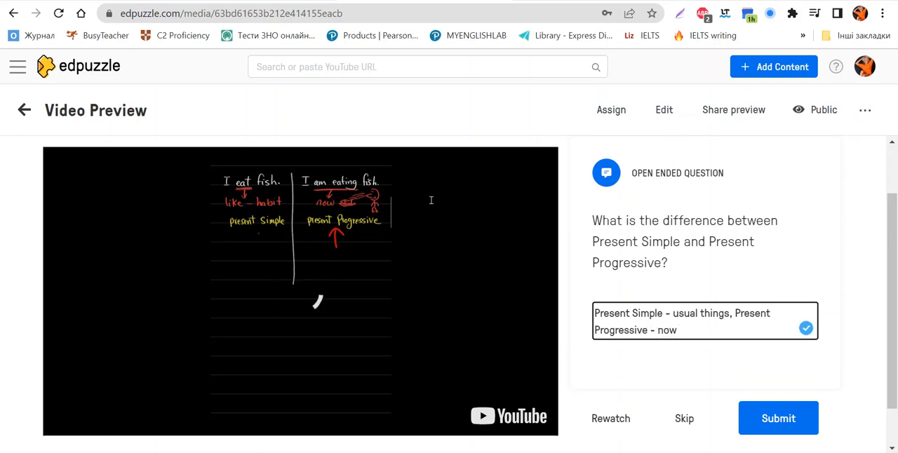
text(thing)
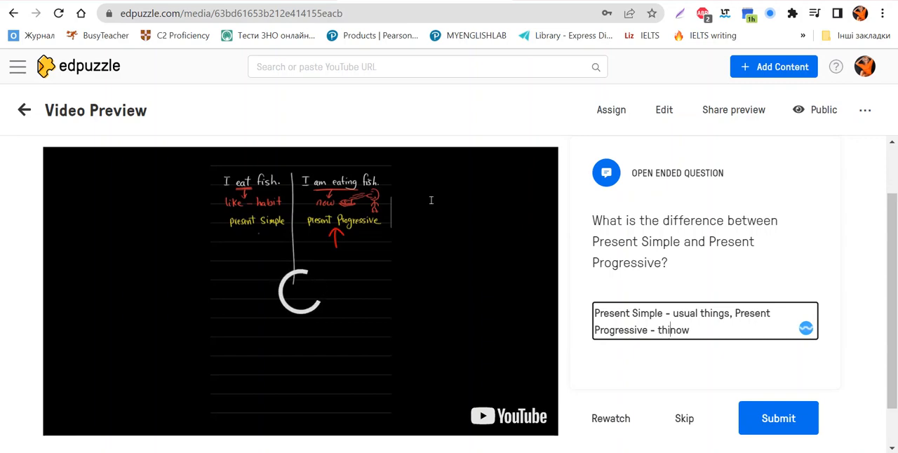
text(s happeni)
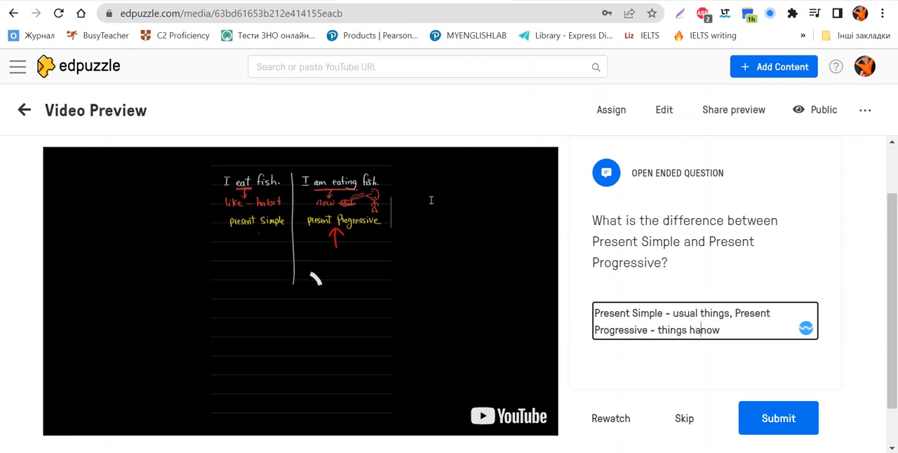
text(ng now)
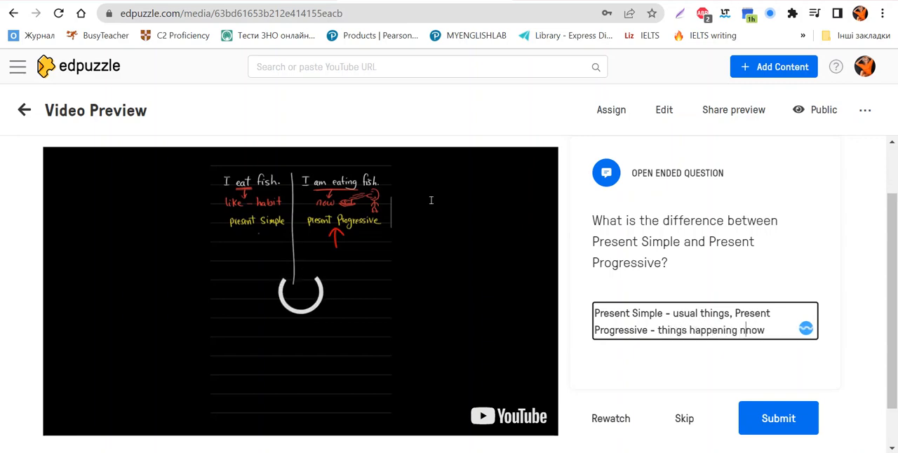
key(BackSpace)
key(BackSpace)
key(BackSpace)
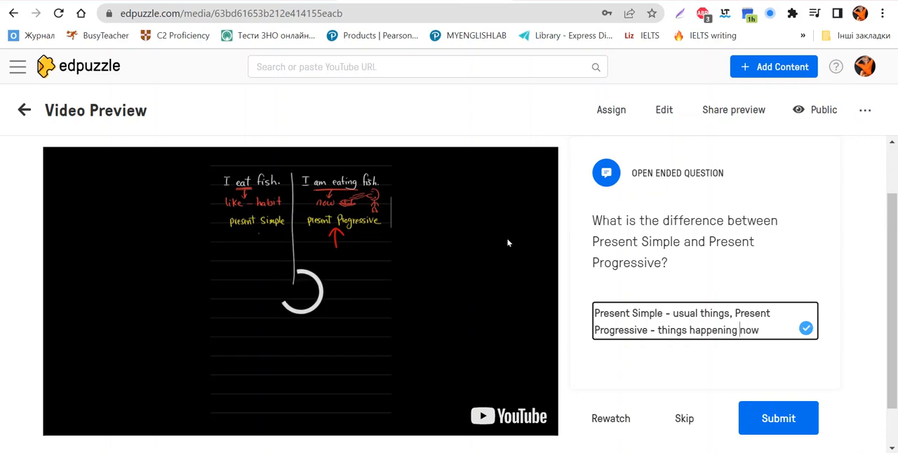
scroll(507, 243, down, 2)
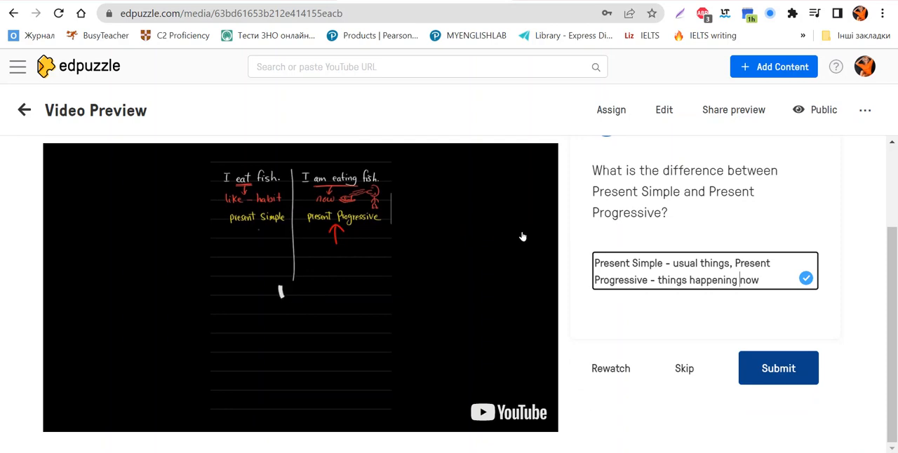
click(779, 368)
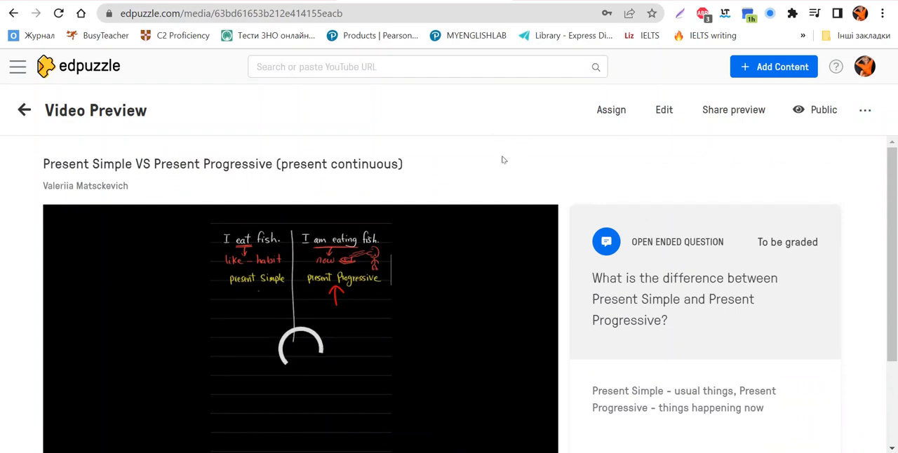
Step: Check the grading status of the submitted answer and continue the preview past the open-ended question
drag(762, 243, 819, 243)
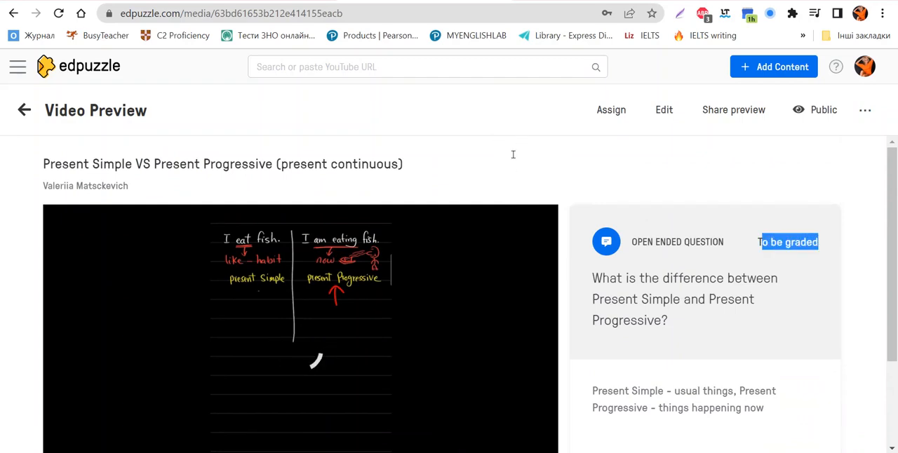
click(548, 220)
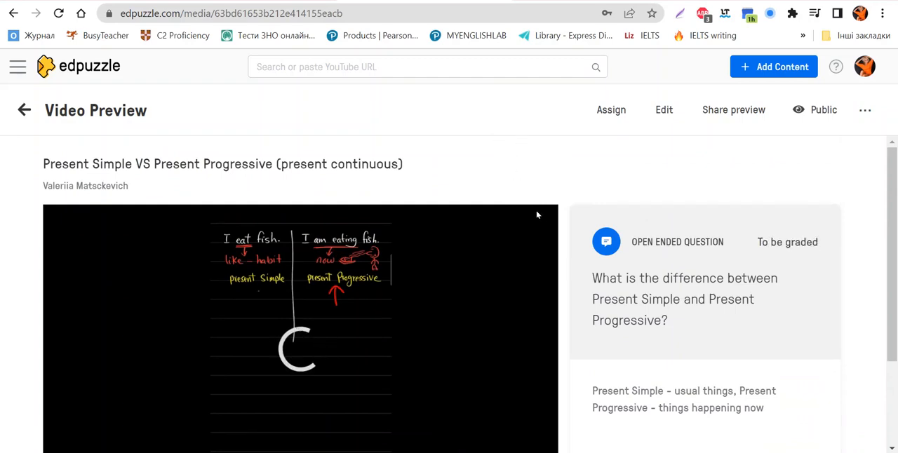
scroll(534, 210, down, 2)
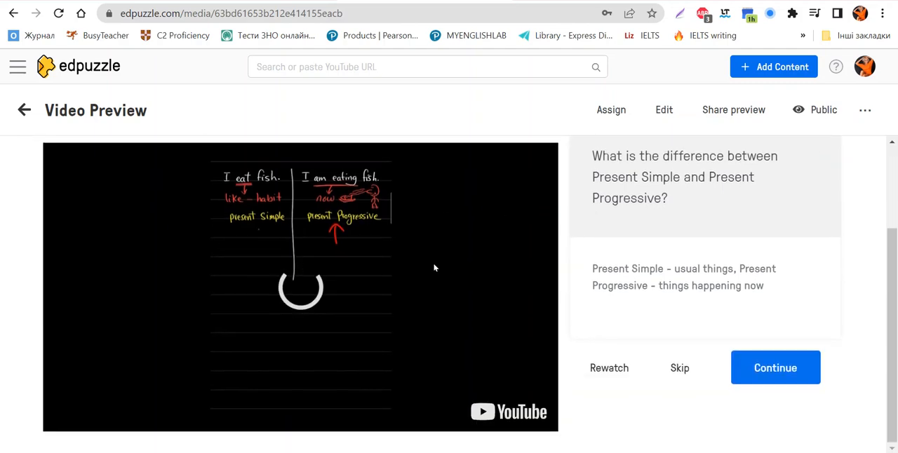
scroll(365, 236, down, 2)
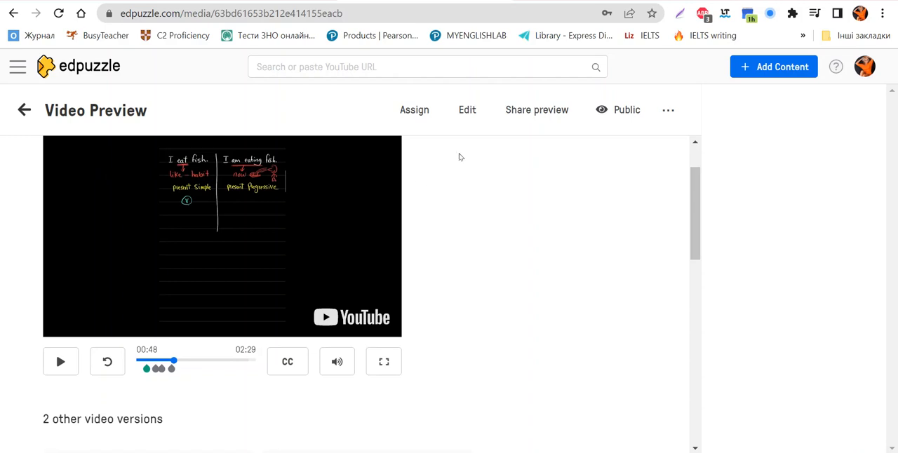
Step: Turn on English captions for the previewed video and switch them off again
scroll(468, 150, up, 1)
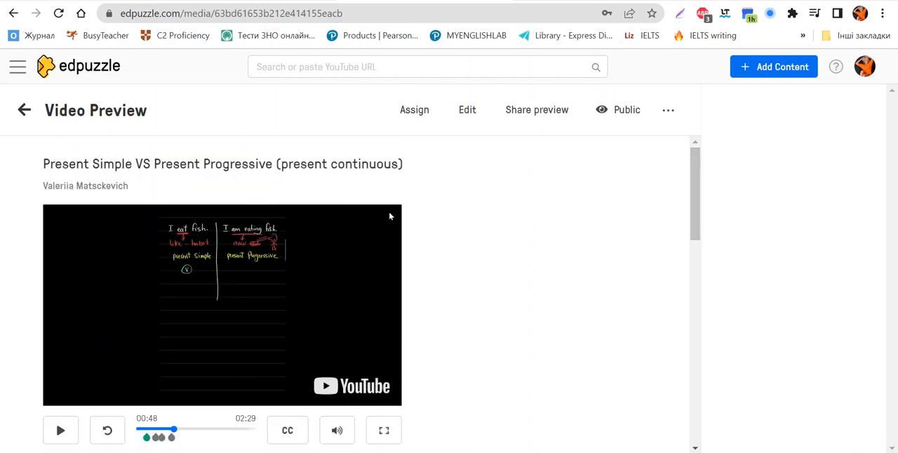
click(283, 425)
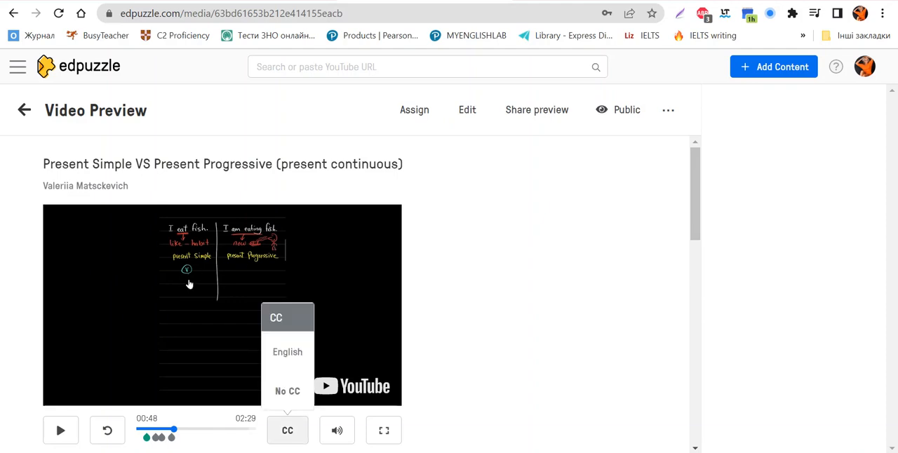
click(288, 351)
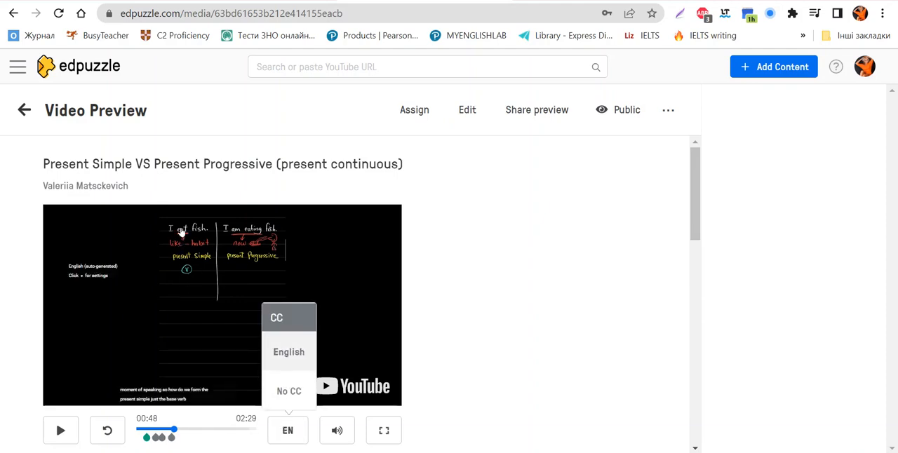
click(288, 391)
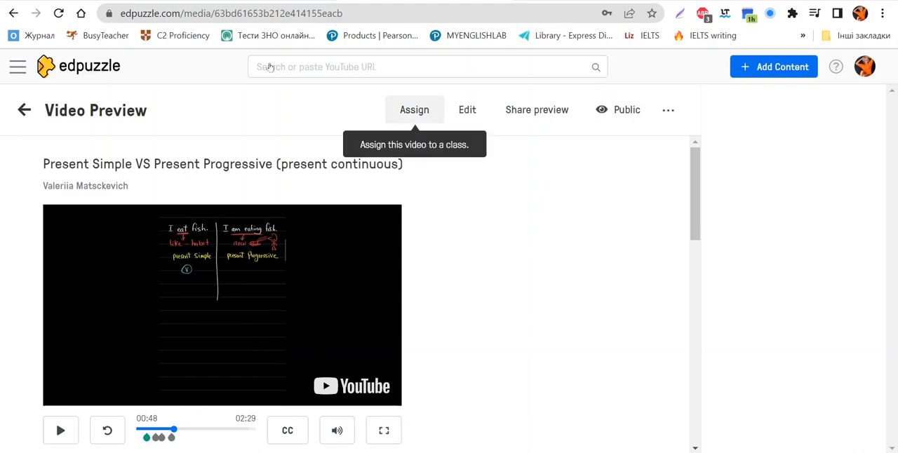
Step: Look over the classes, due date calendar and playback options for assigning the video to a class, and leave without assigning it
click(414, 109)
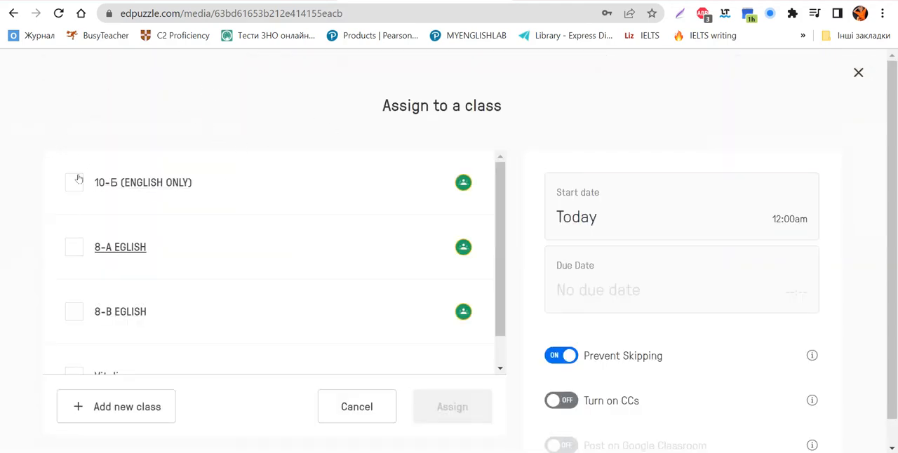
scroll(73, 210, down, 1)
scroll(75, 214, up, 1)
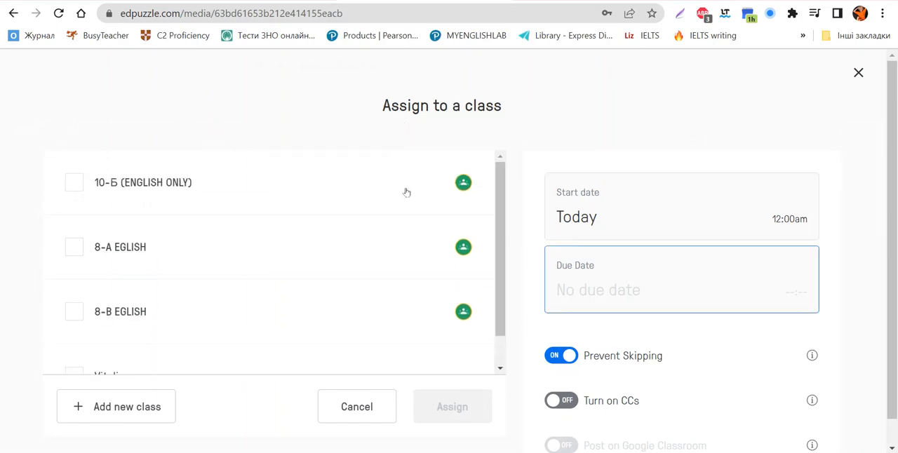
click(606, 276)
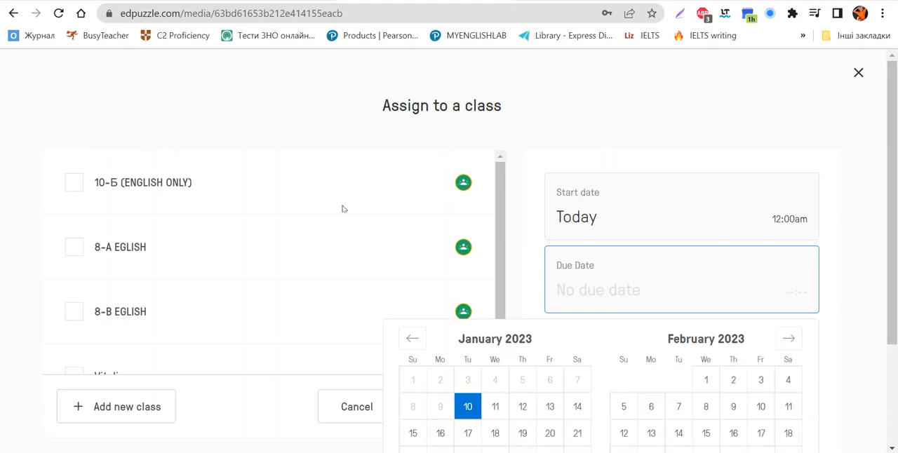
scroll(514, 363, down, 2)
scroll(513, 358, up, 2)
click(515, 99)
scroll(506, 205, down, 1)
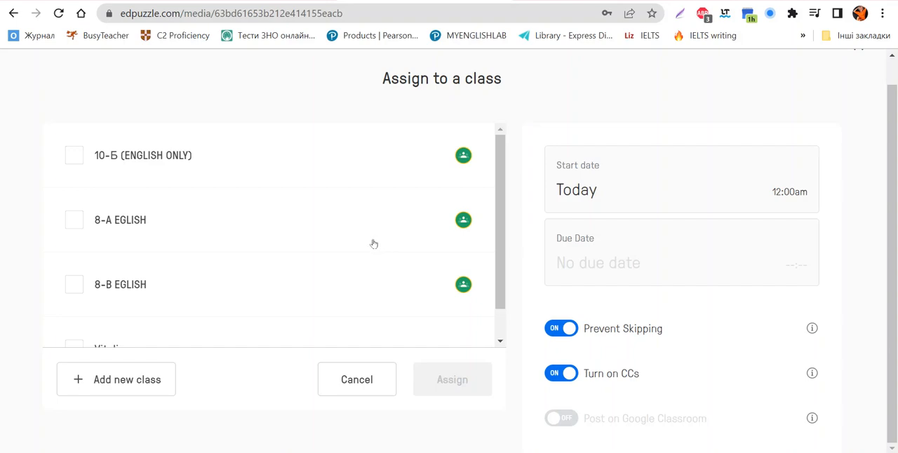
scroll(424, 223, up, 1)
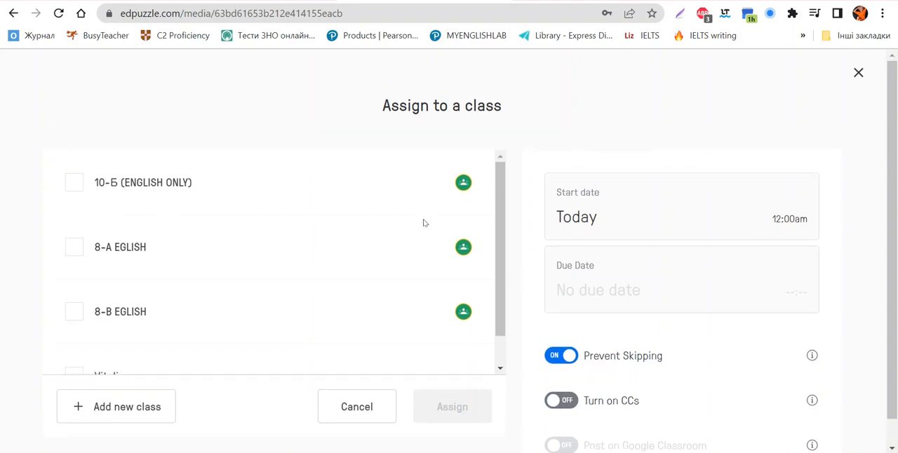
scroll(246, 221, down, 1)
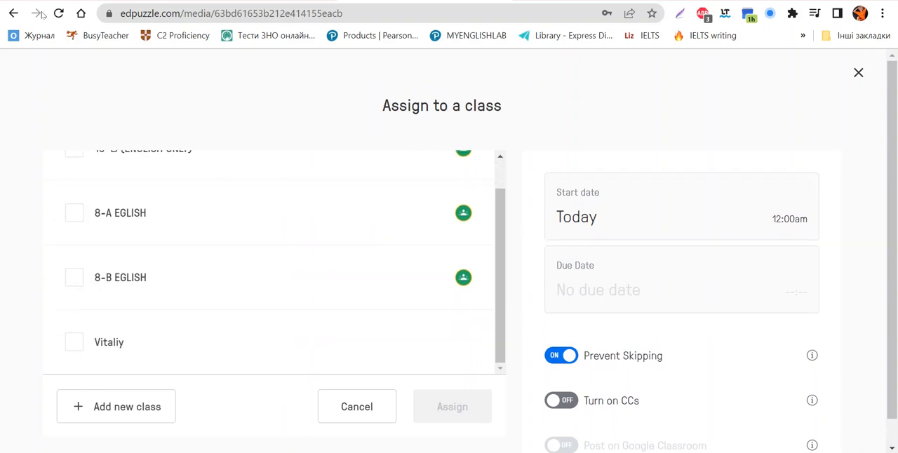
key(Escape)
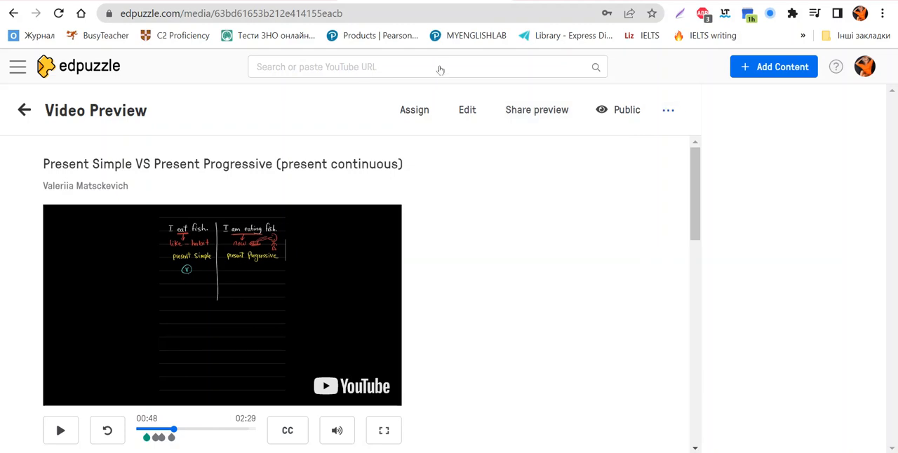
Step: Create a folder named Test in My Content and move the previewed video into it
click(668, 110)
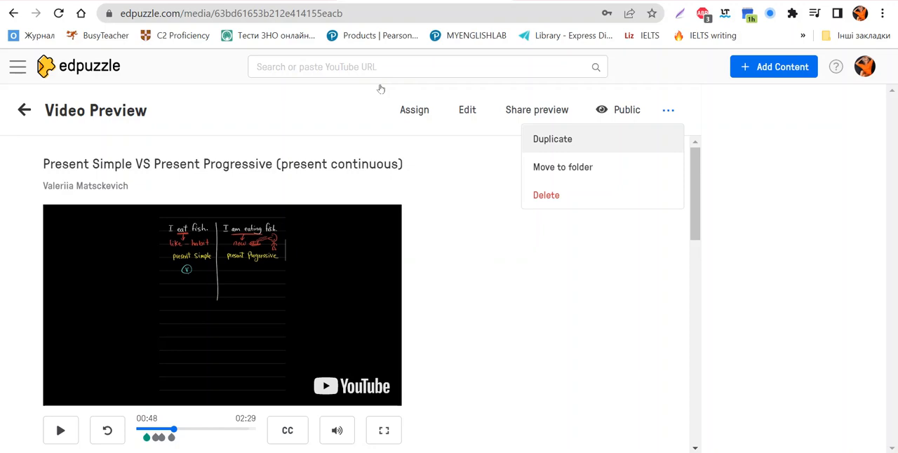
click(562, 167)
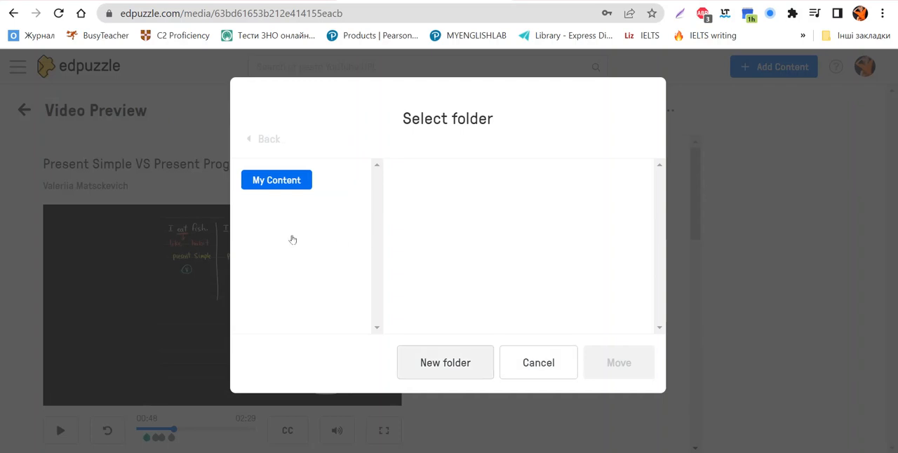
click(444, 362)
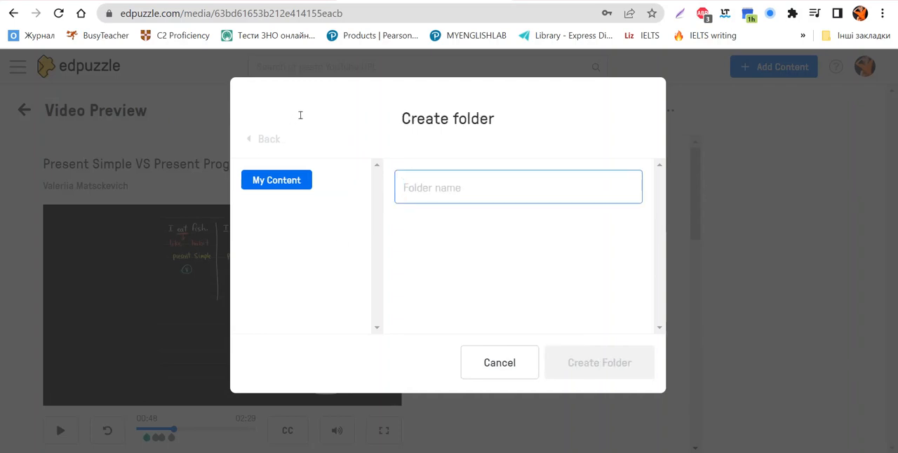
text(Test)
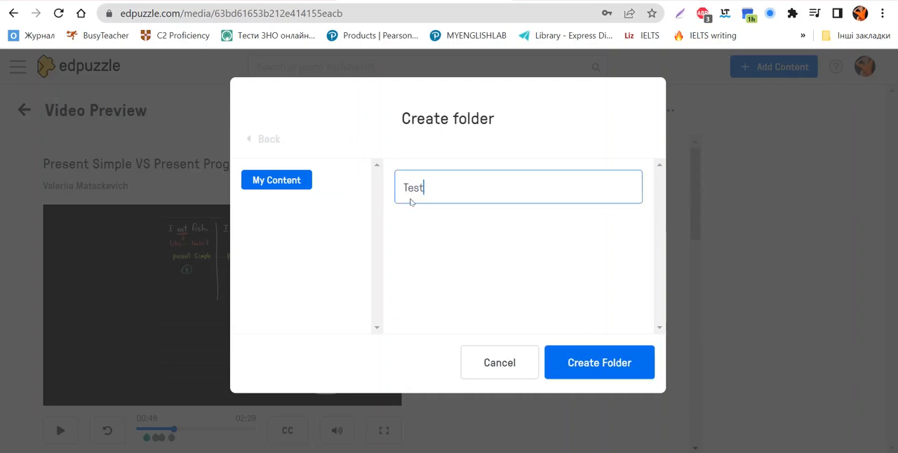
key(Return)
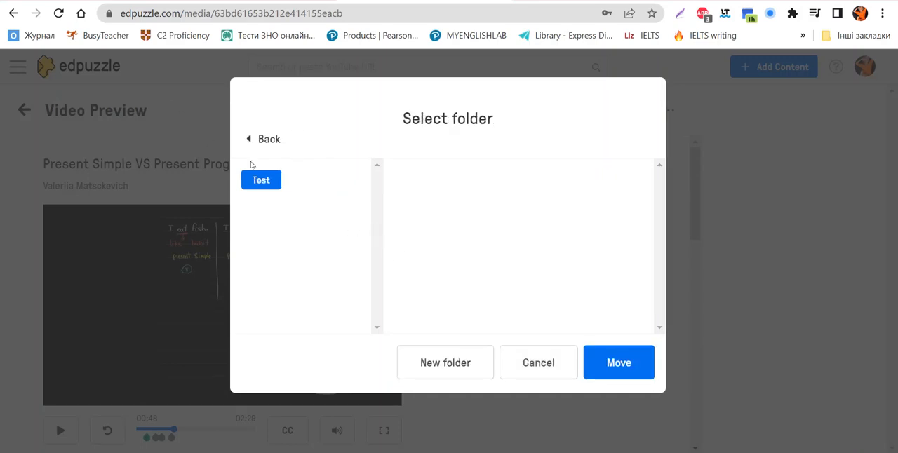
key(Return)
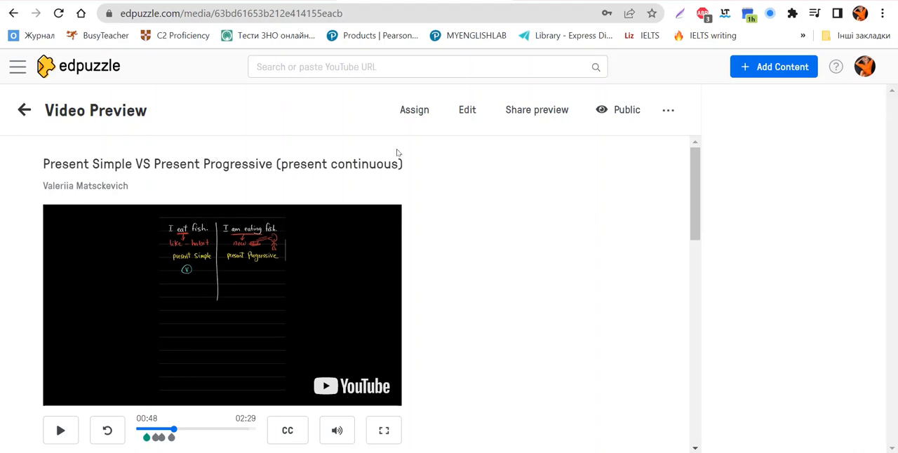
Step: Leave the video preview, open the Test folder in My Content and look over its videos
scroll(396, 152, down, 1)
scroll(396, 152, up, 1)
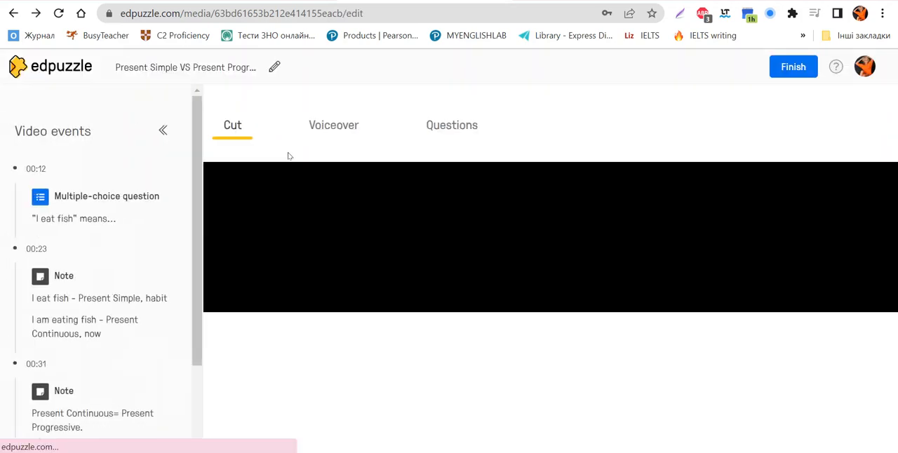
click(53, 65)
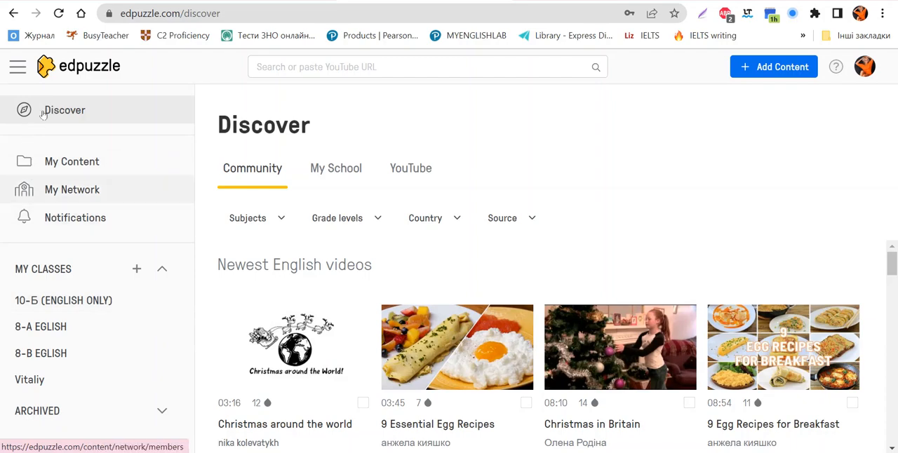
click(48, 101)
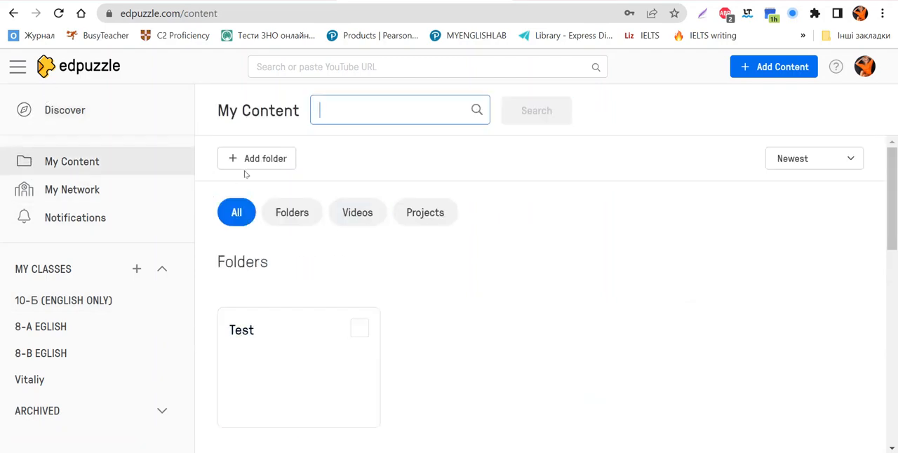
scroll(225, 167, down, 2)
click(184, 138)
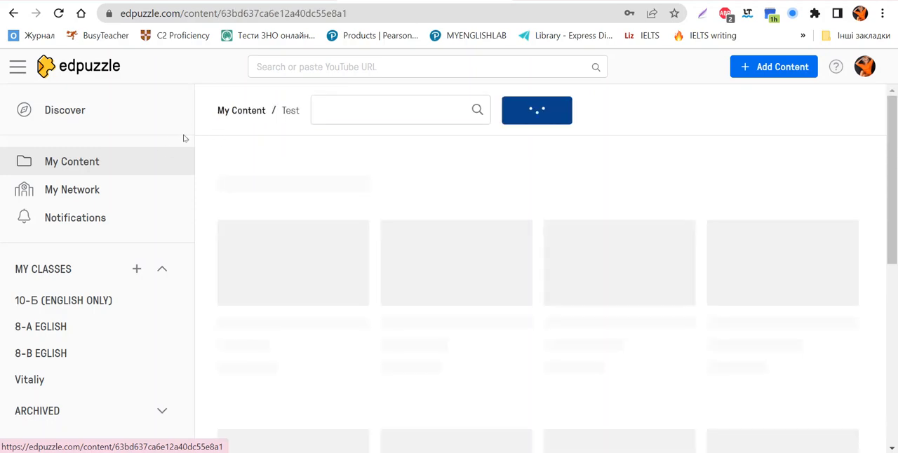
scroll(163, 156, down, 1)
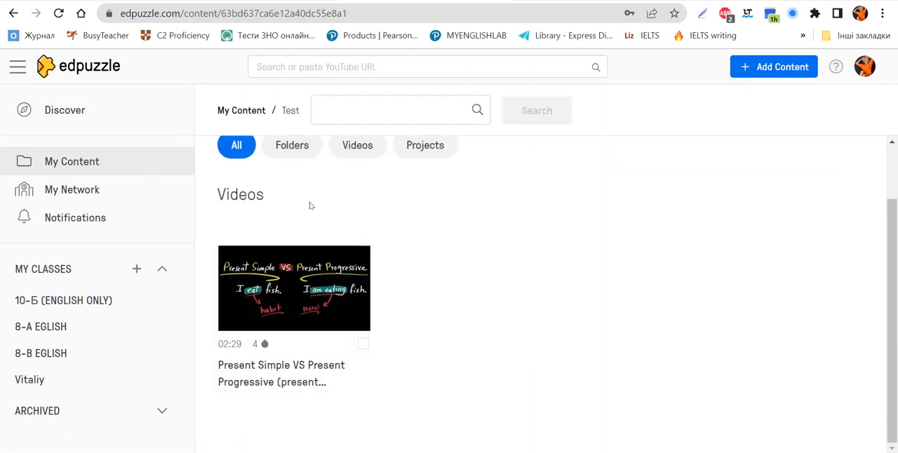
scroll(310, 206, up, 1)
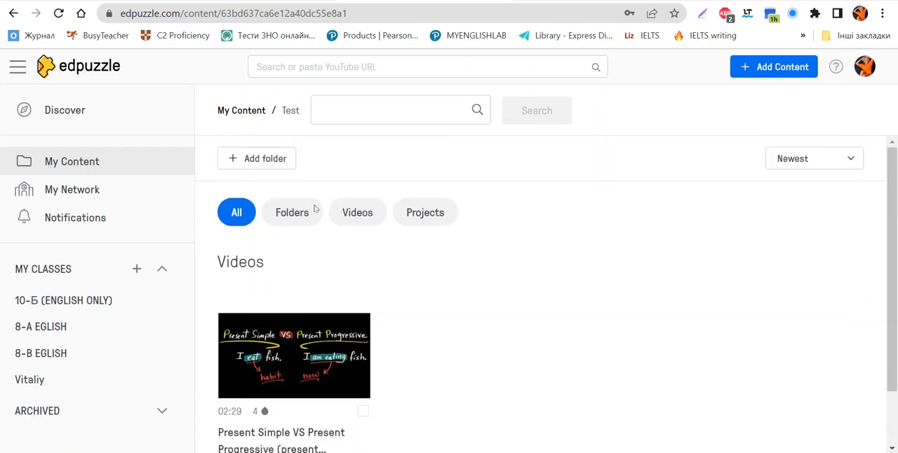